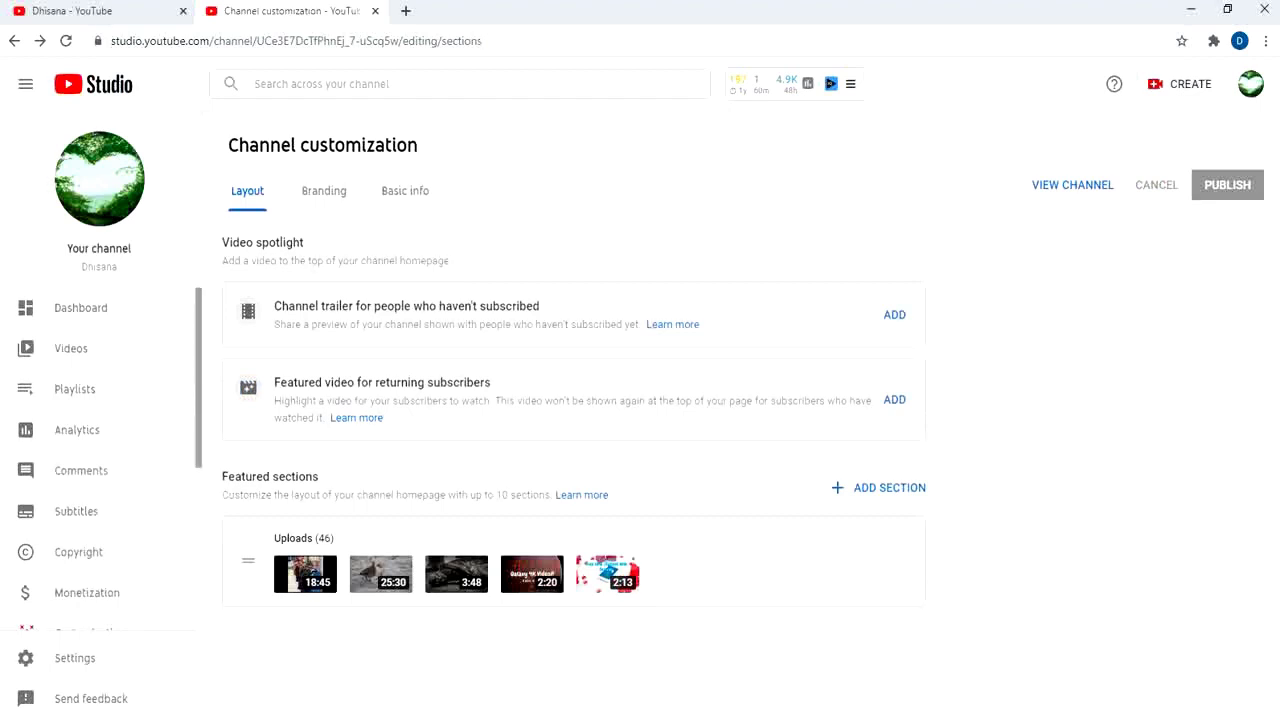
- Open the live streaming manager and start scheduling a new stream without reusing the previous stream's settings
{"action": "left_click", "coordinate": [1198, 92]}
{"action": "left_click", "coordinate": [1138, 158]}
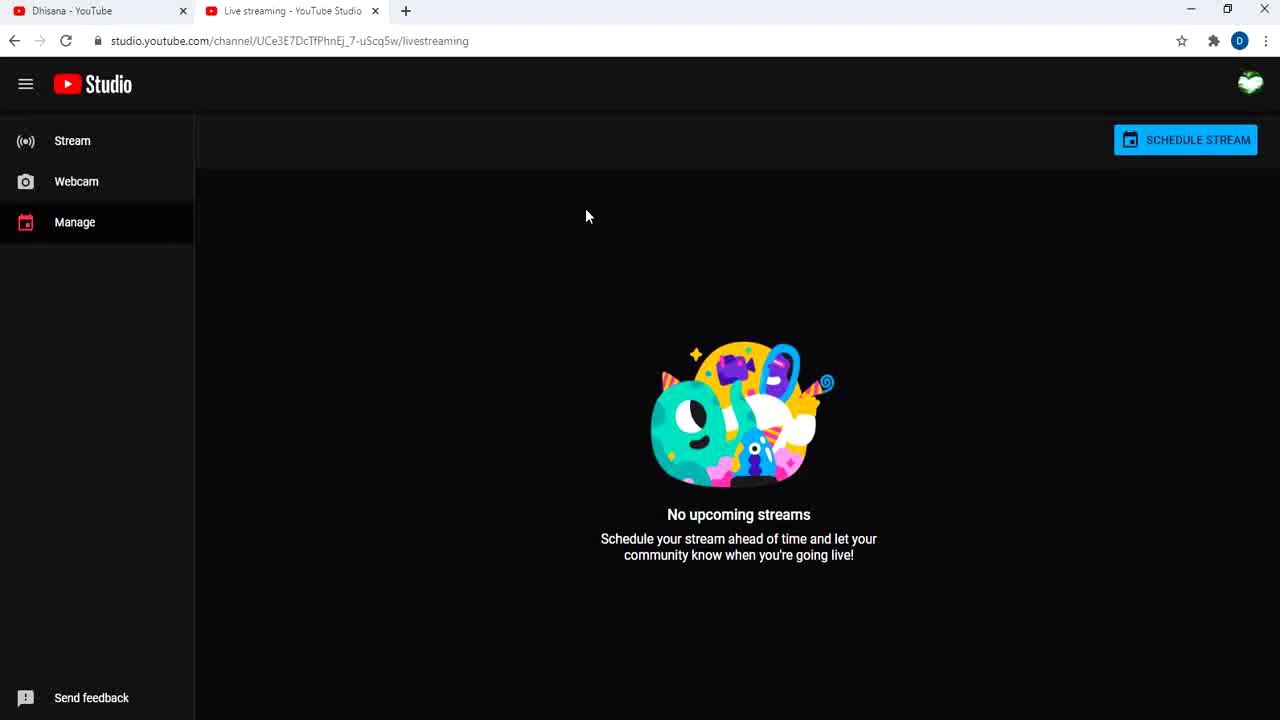
{"action": "left_click", "coordinate": [86, 143]}
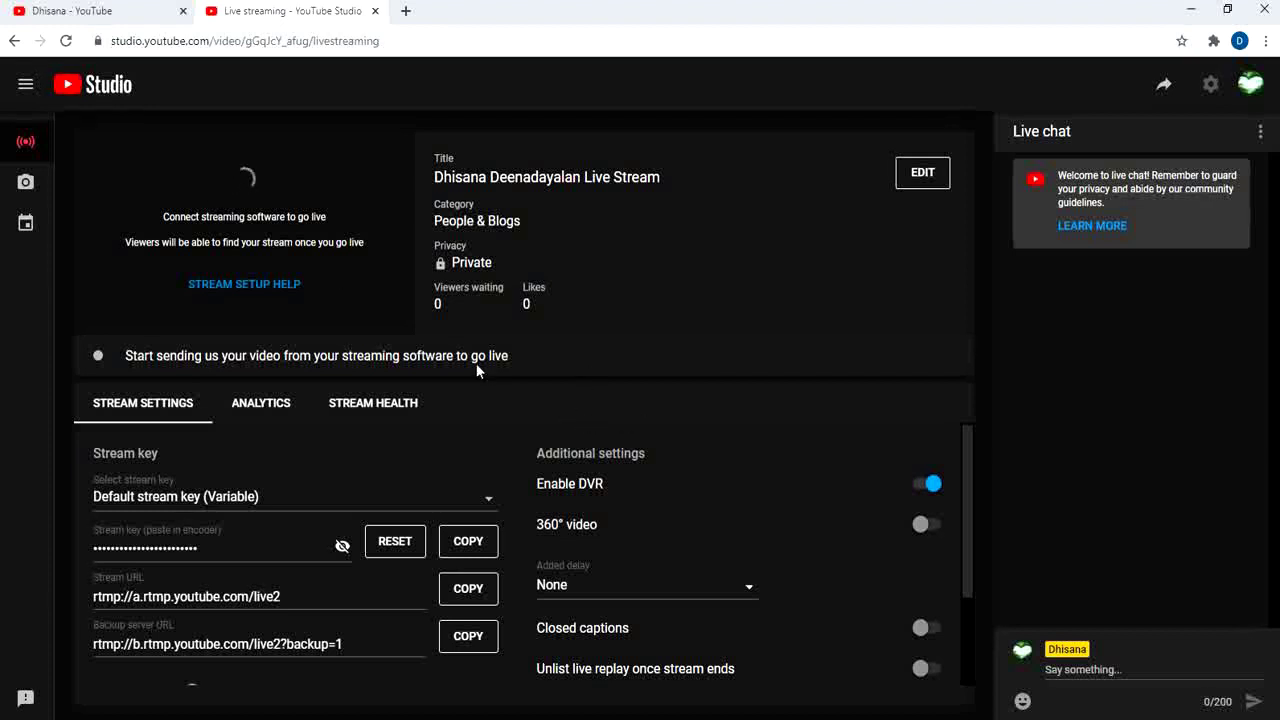
{"action": "left_click", "coordinate": [25, 225]}
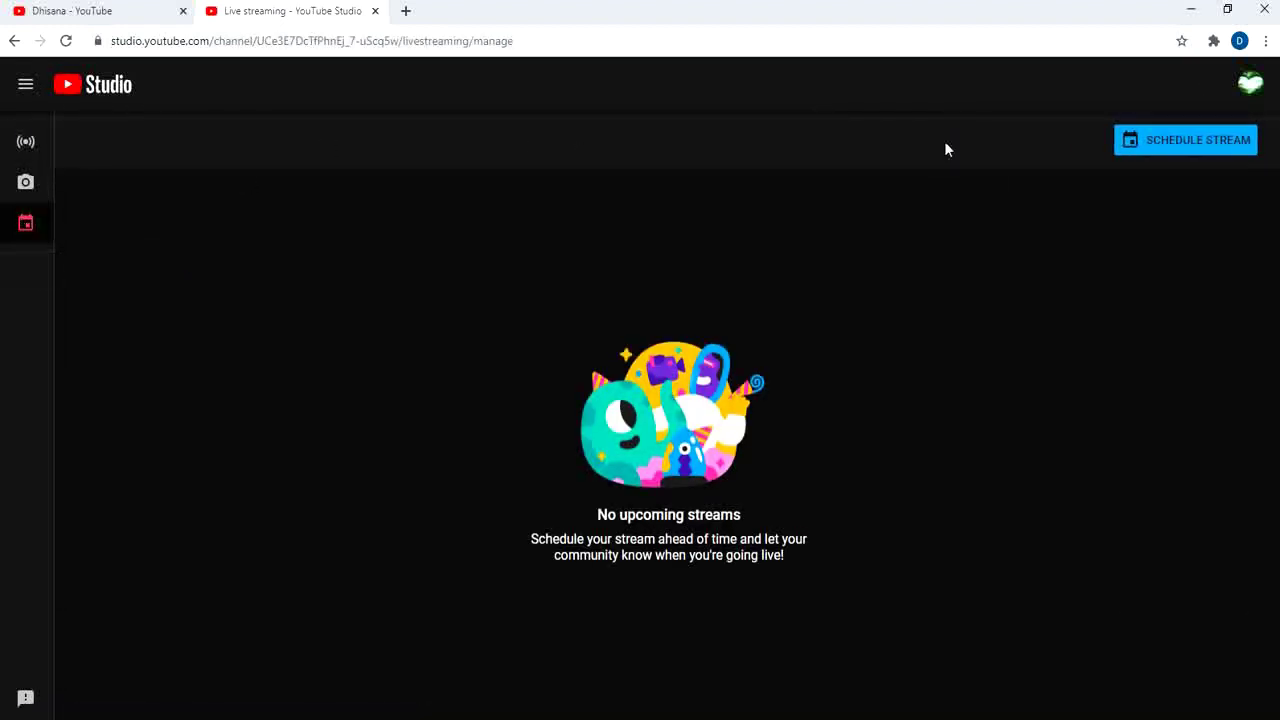
{"action": "left_click", "coordinate": [1149, 145]}
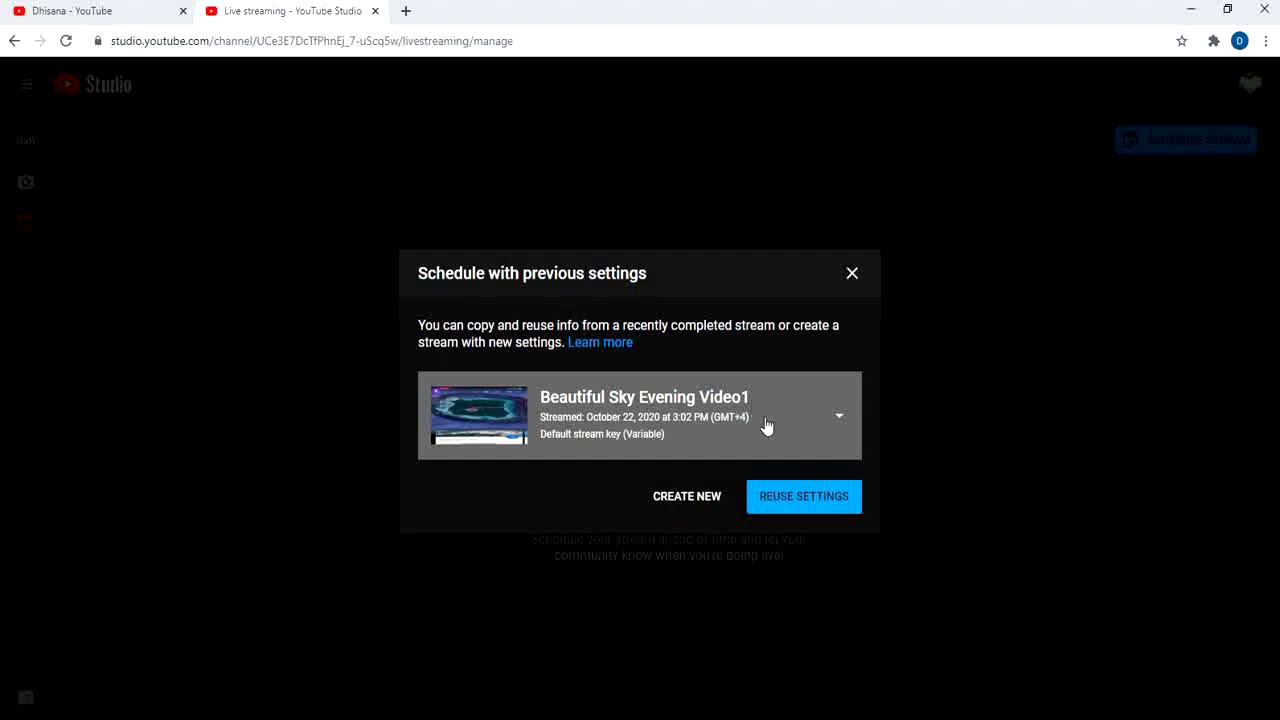
{"action": "left_click", "coordinate": [688, 496]}
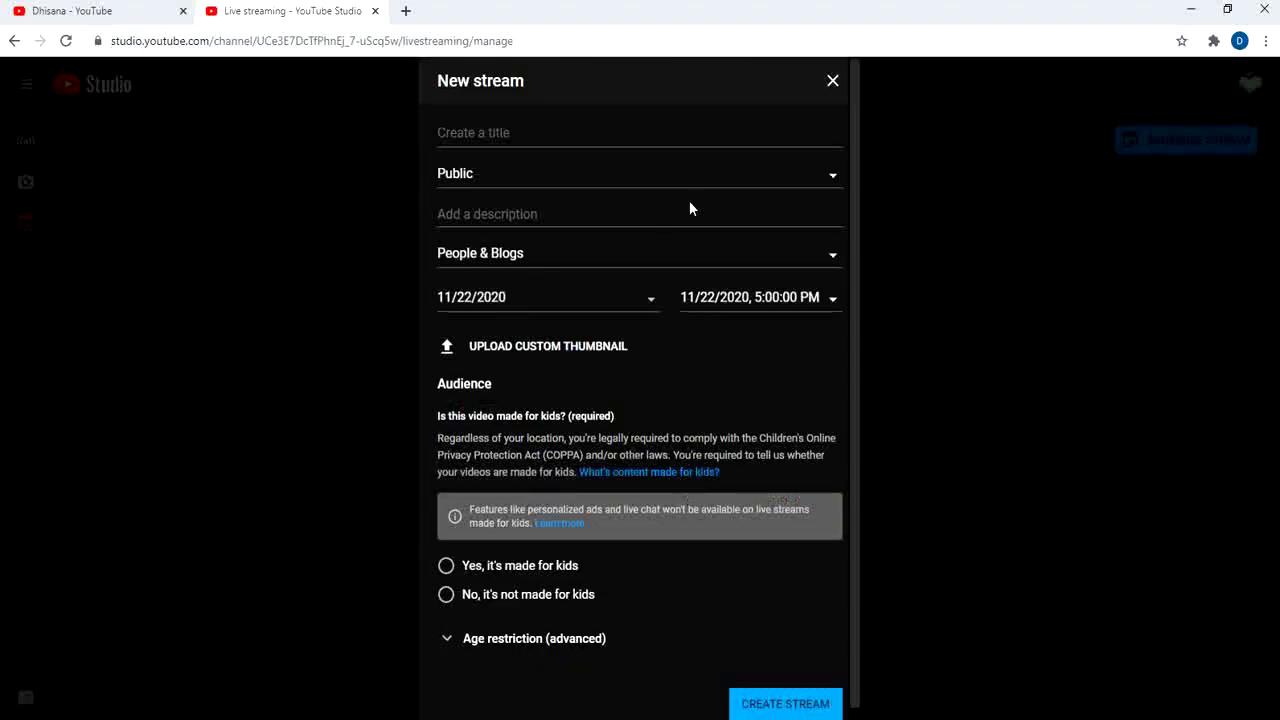
- Title the new stream "Games Live" and set its visibility to Private
{"action": "left_click", "coordinate": [560, 135]}
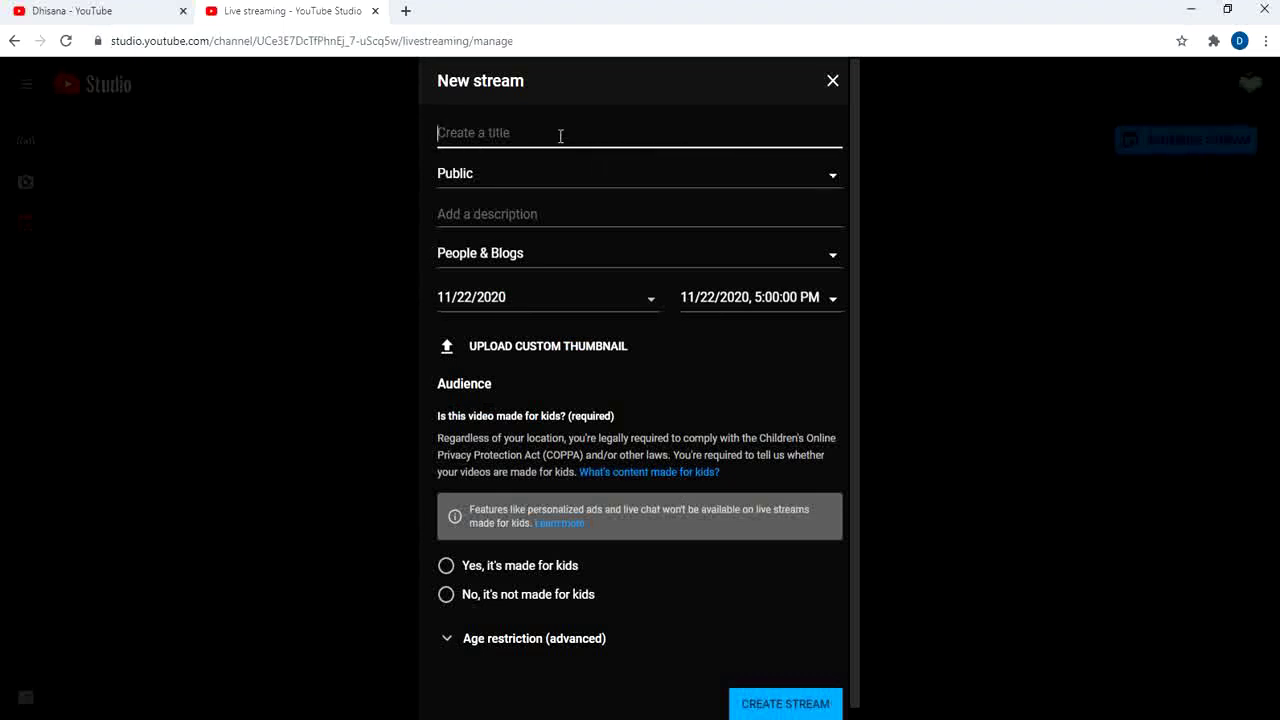
{"action": "type", "text": "Games Live"}
{"action": "left_click", "coordinate": [536, 185]}
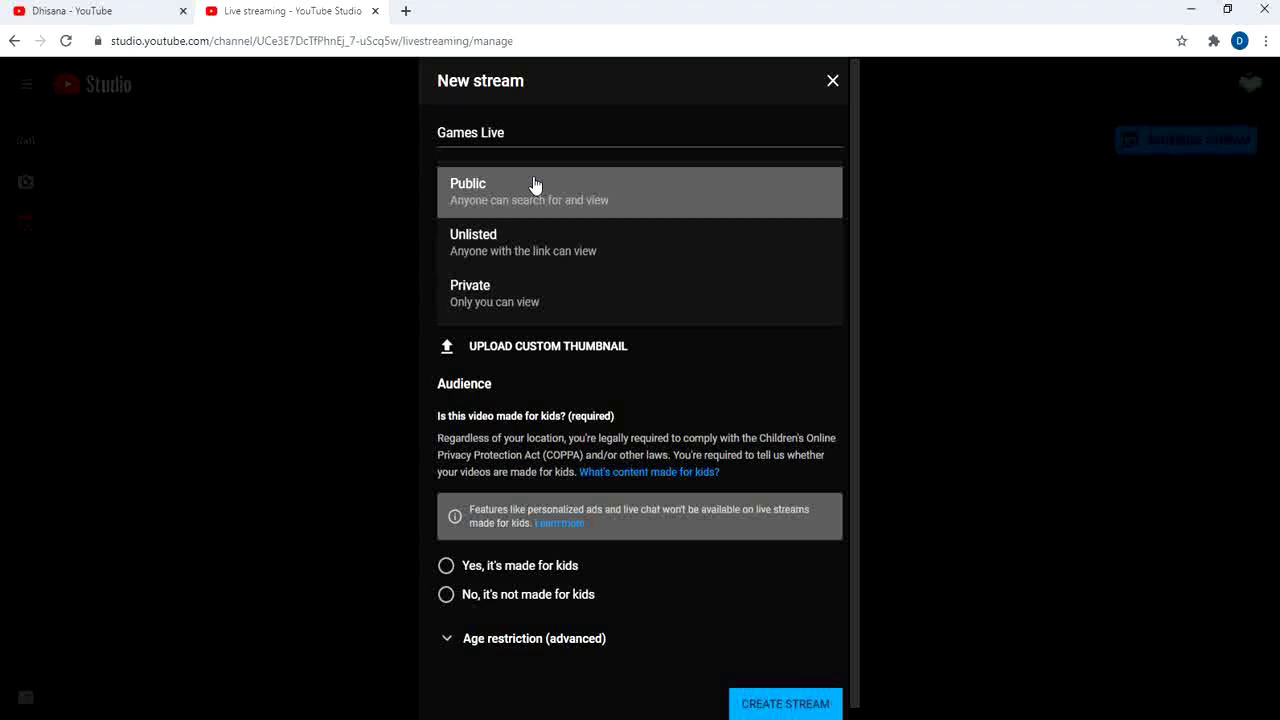
{"action": "left_click", "coordinate": [505, 290]}
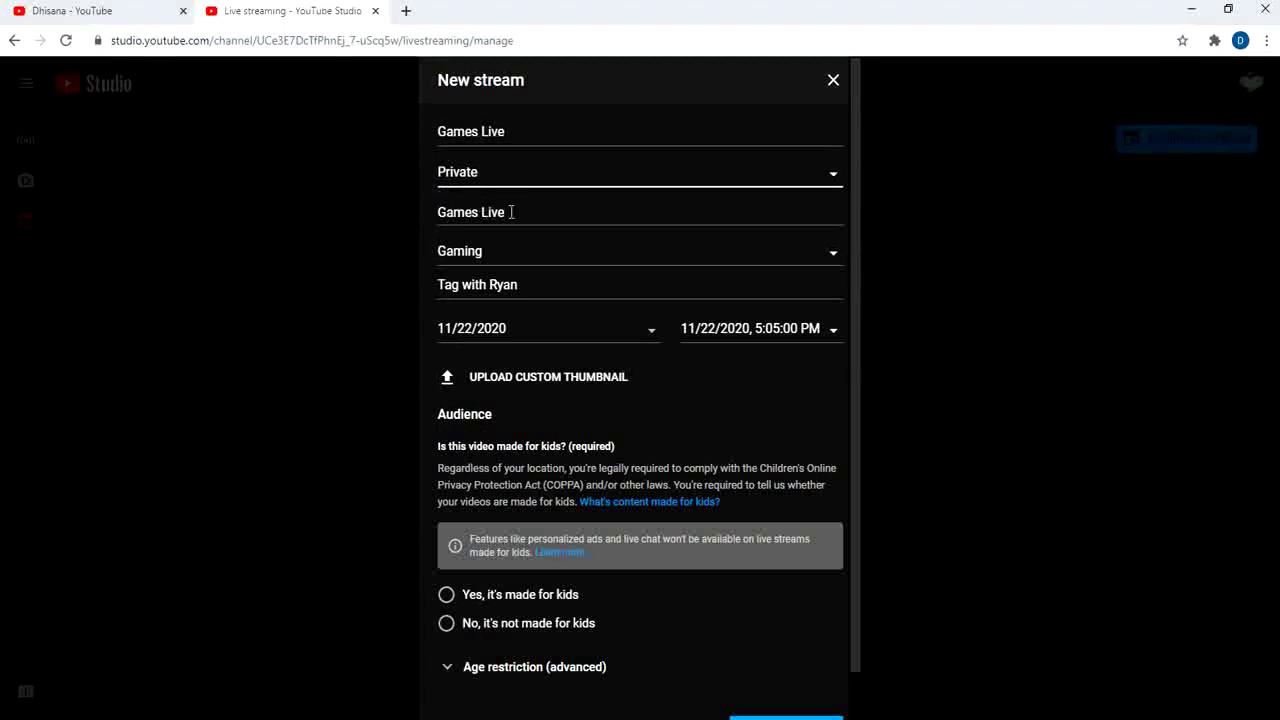
- Complete the stream's description as "Games Live from my mobile" and choose the Gaming category
{"action": "left_click_drag", "start_coordinate": [511, 212], "coordinate": [427, 210]}
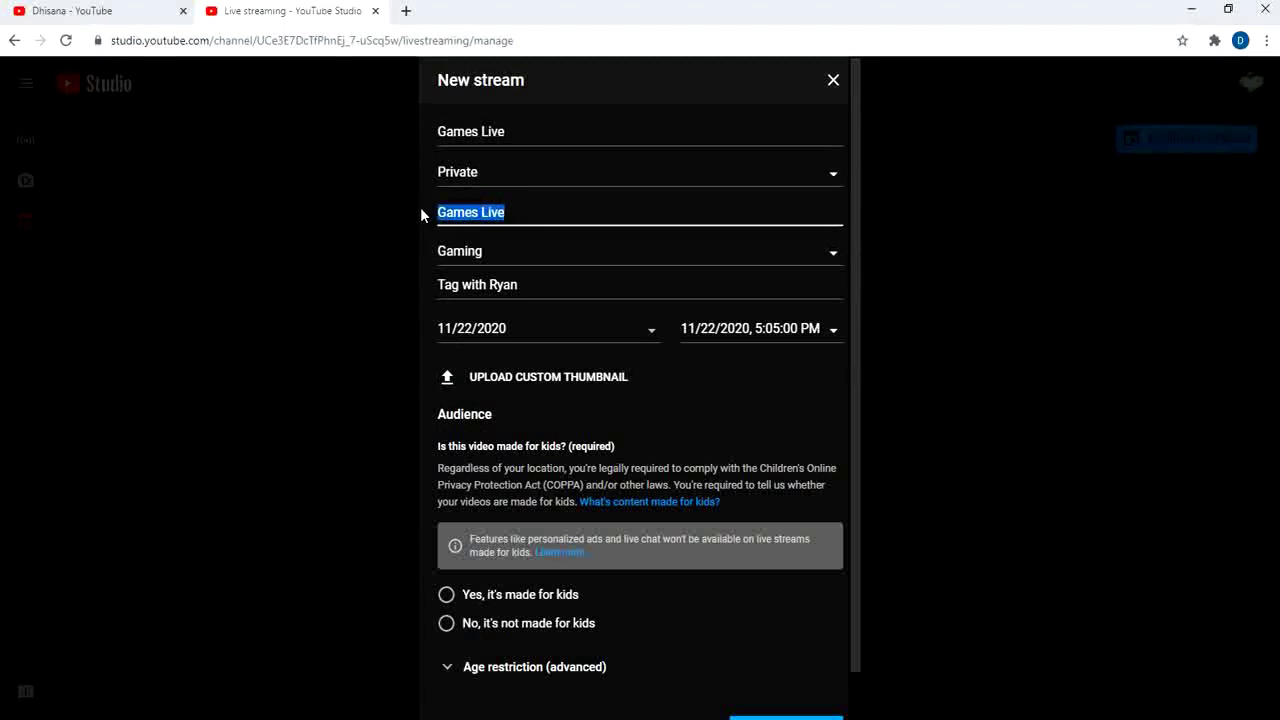
{"action": "left_click", "coordinate": [523, 210]}
{"action": "type", "text": "from my mobile"}
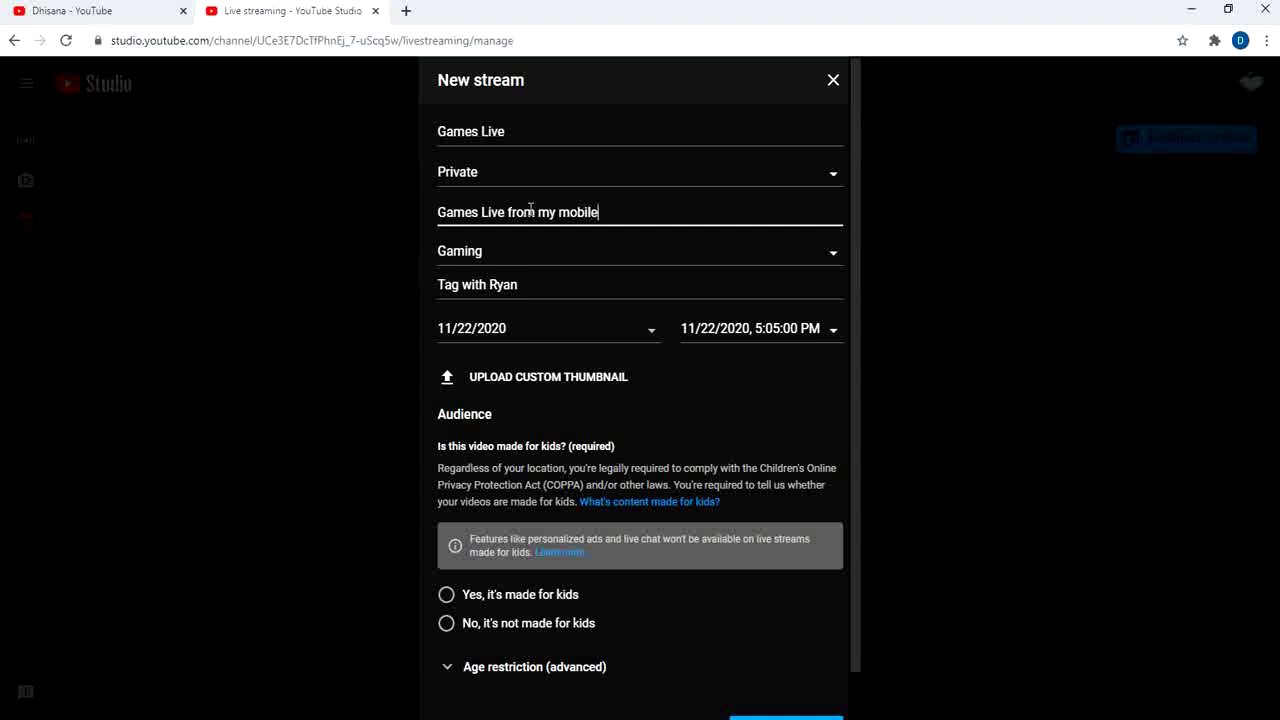
{"action": "left_click", "coordinate": [557, 262]}
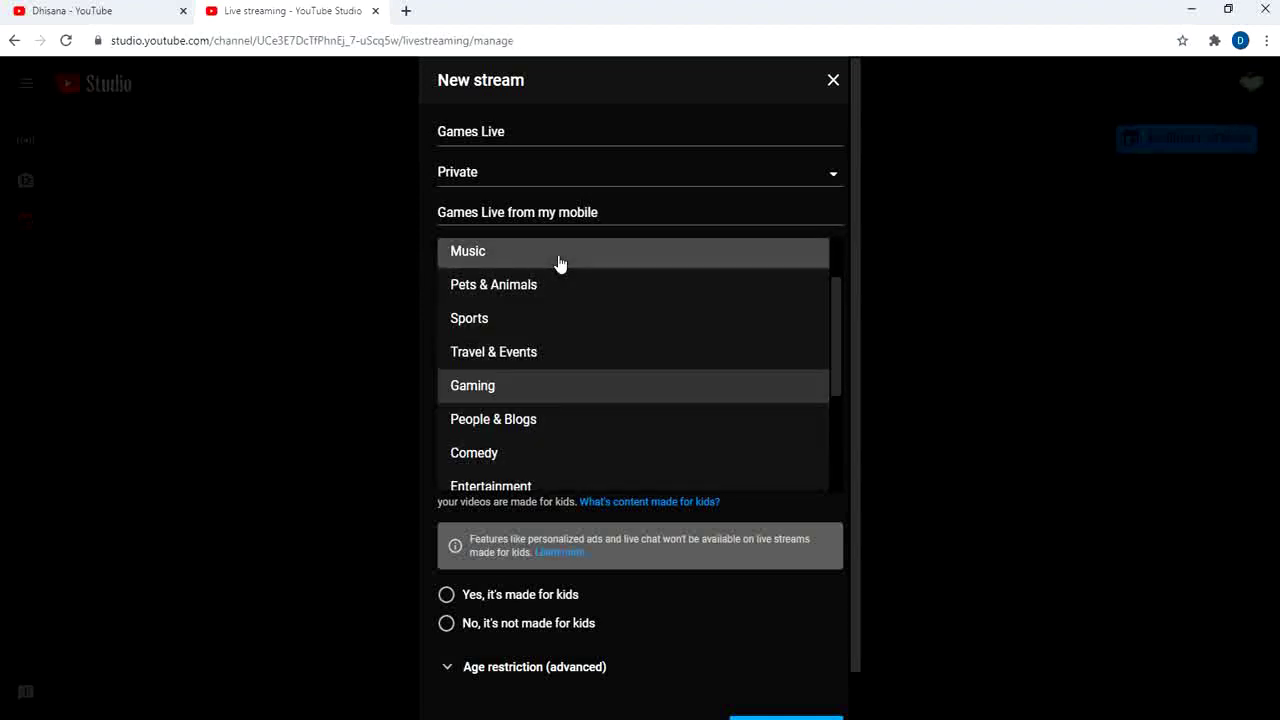
{"action": "left_click", "coordinate": [493, 388]}
- Clear the game title and search again to choose "Tag with Ryan" as the game
{"action": "left_click_drag", "start_coordinate": [531, 282], "coordinate": [410, 290]}
{"action": "key", "text": "BackSpace"}
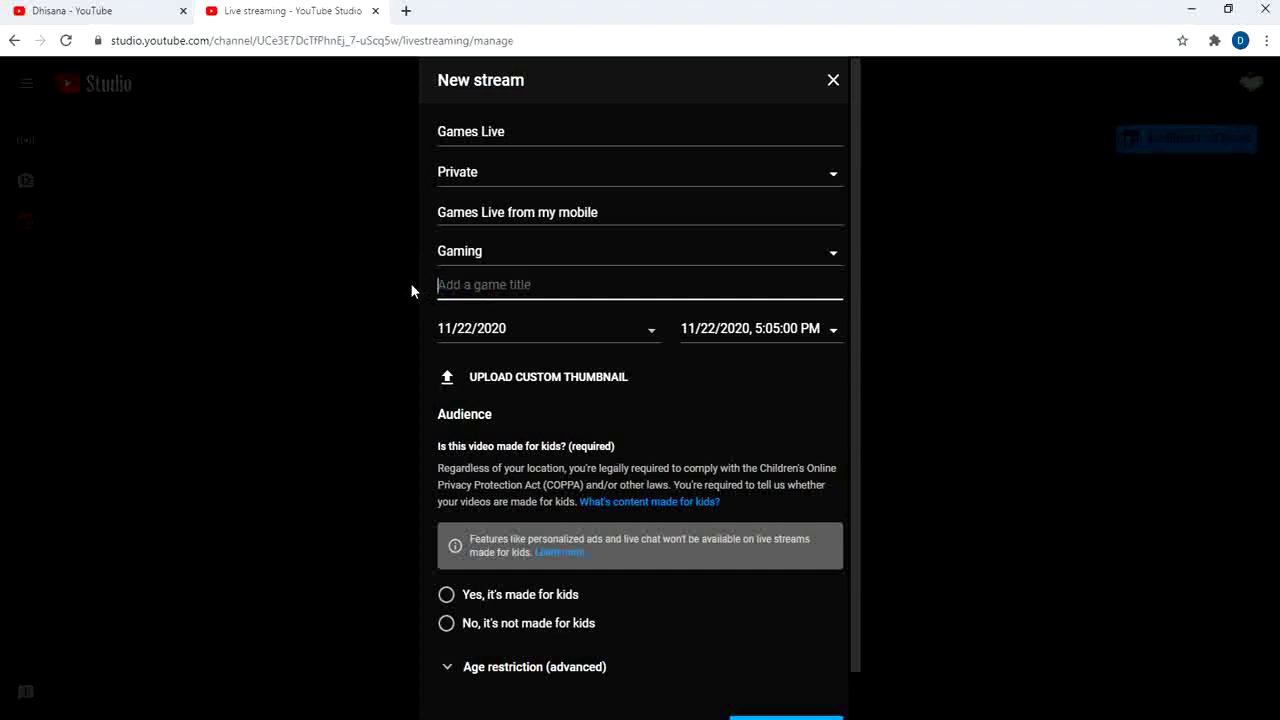
{"action": "type", "text": "Tag"}
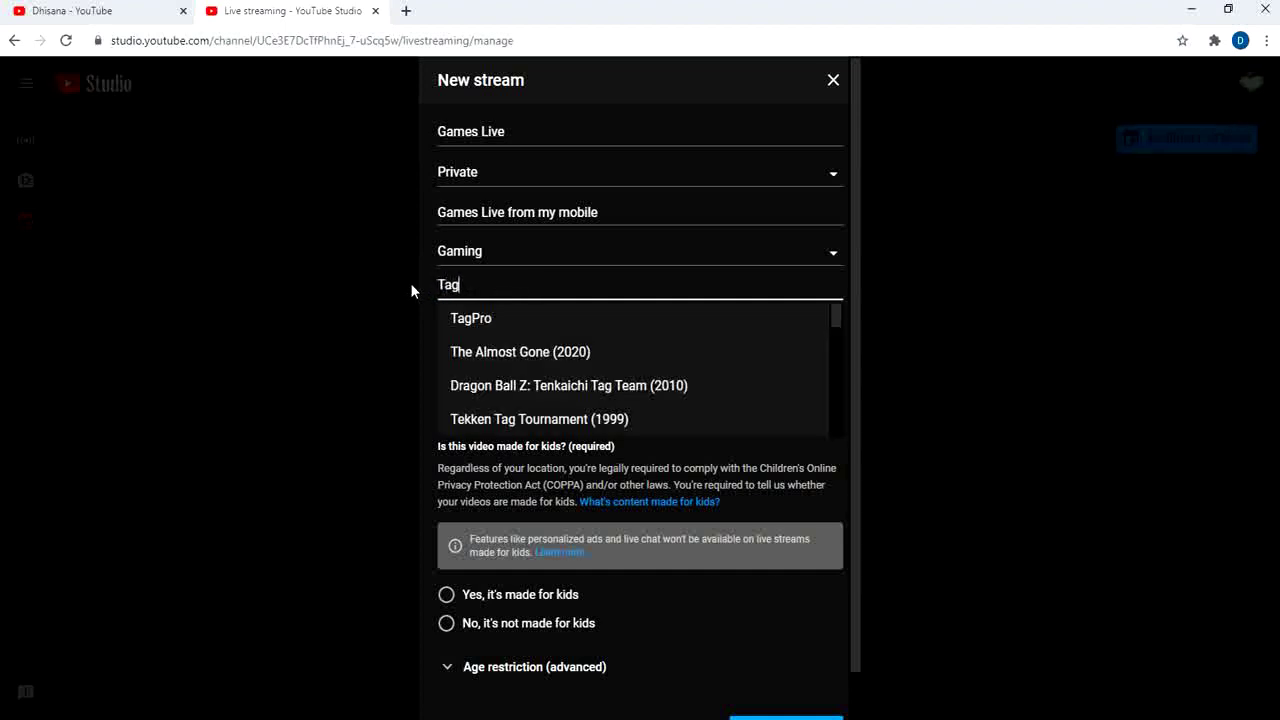
{"action": "type", "text": " with"}
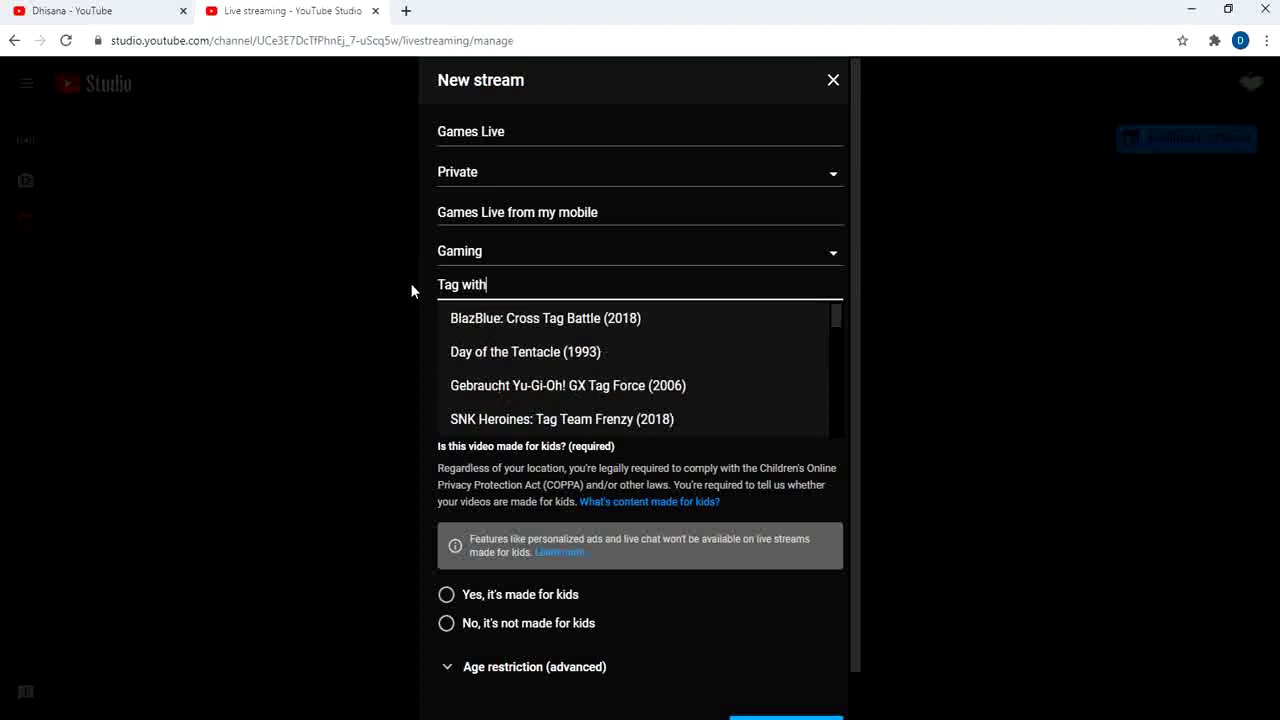
{"action": "key", "text": "BackSpace"}
{"action": "left_click", "coordinate": [460, 317]}
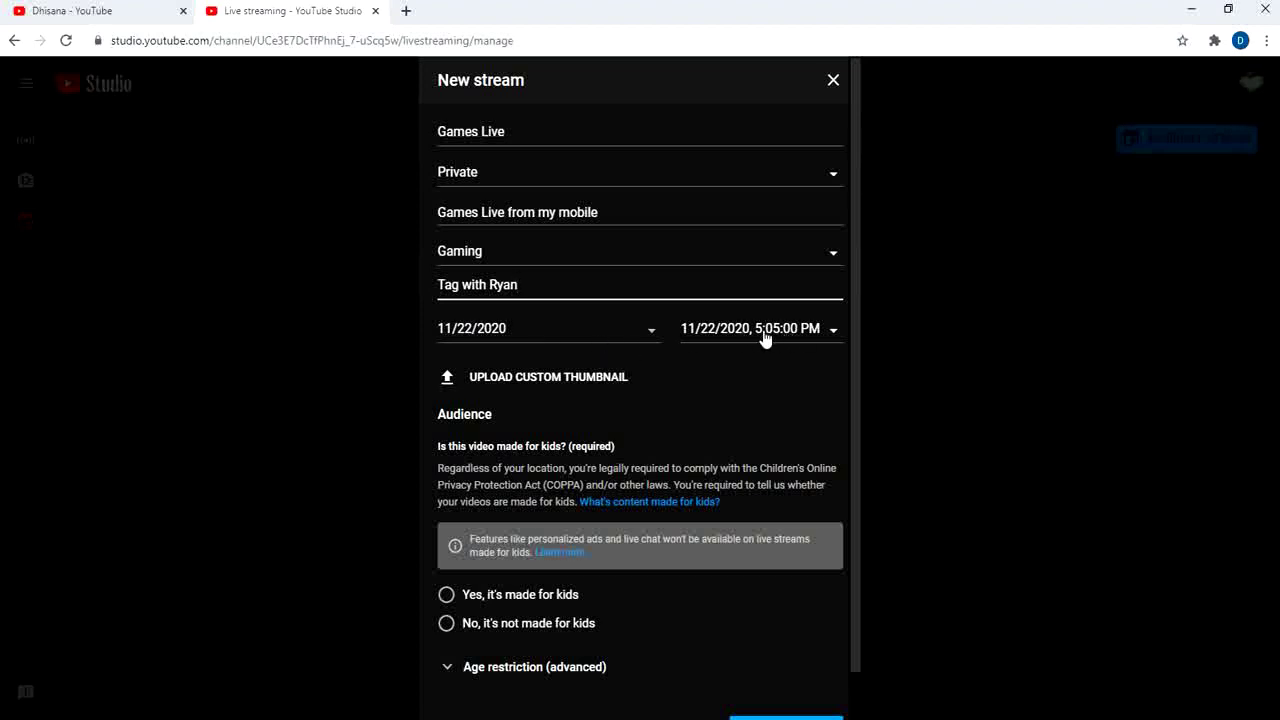
- Mark the stream as not made for kids, leave viewers over 18 restriction off, and create the stream
{"action": "left_click", "coordinate": [560, 378]}
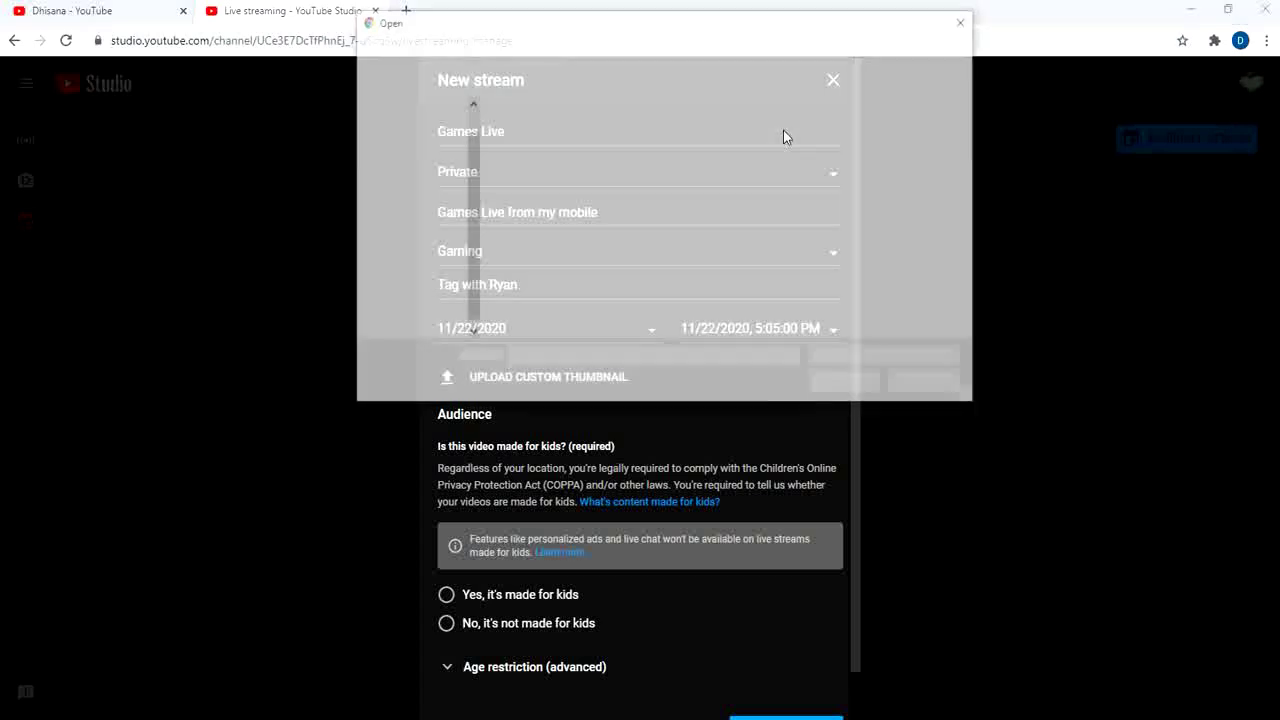
{"action": "left_click", "coordinate": [965, 21]}
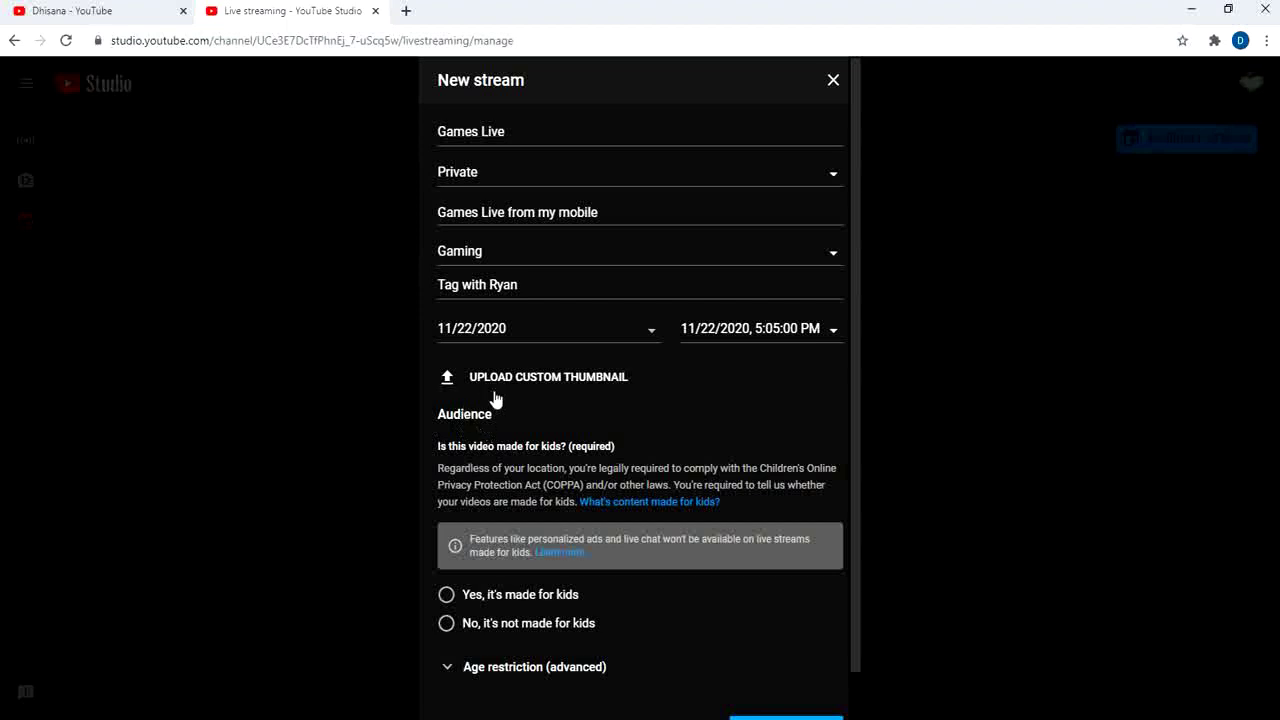
{"action": "left_click", "coordinate": [446, 624]}
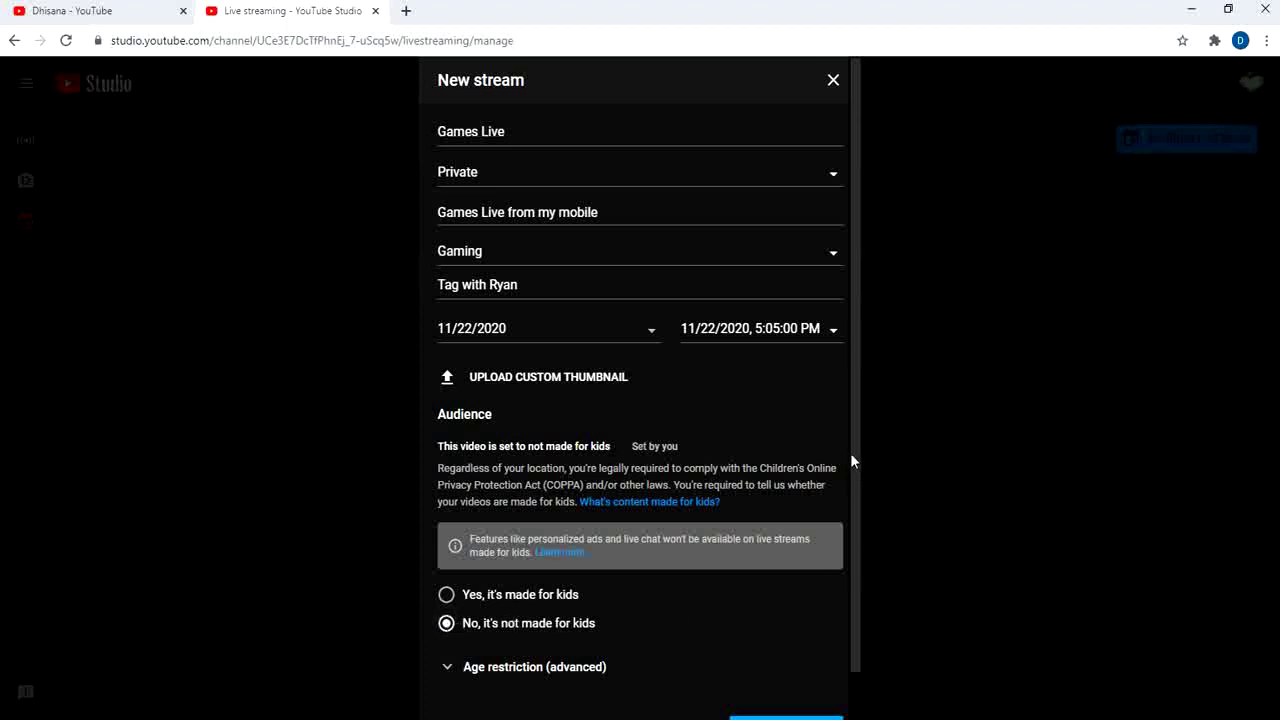
{"action": "left_click_drag", "start_coordinate": [853, 458], "coordinate": [853, 523]}
{"action": "left_click", "coordinate": [511, 619]}
{"action": "scroll", "coordinate": [511, 622], "scroll_direction": "up", "scroll_amount": 1}
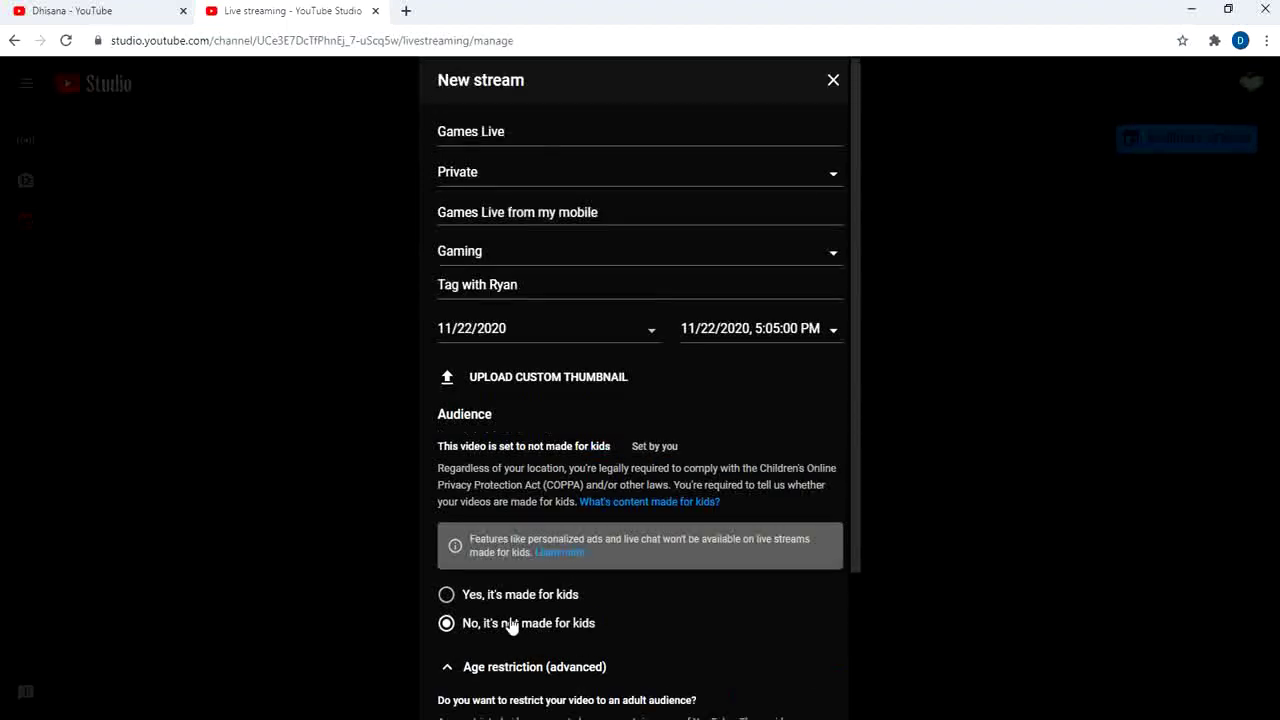
{"action": "left_click_drag", "start_coordinate": [852, 527], "coordinate": [865, 668]}
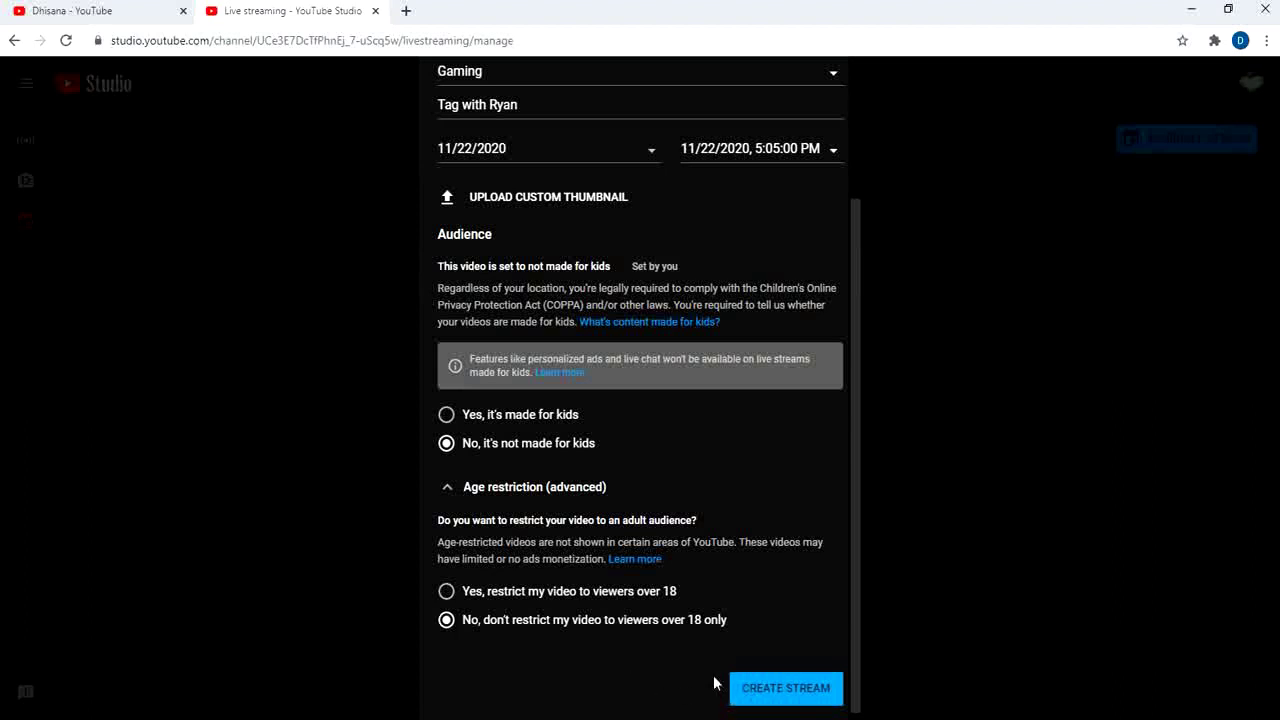
{"action": "left_click", "coordinate": [786, 690]}
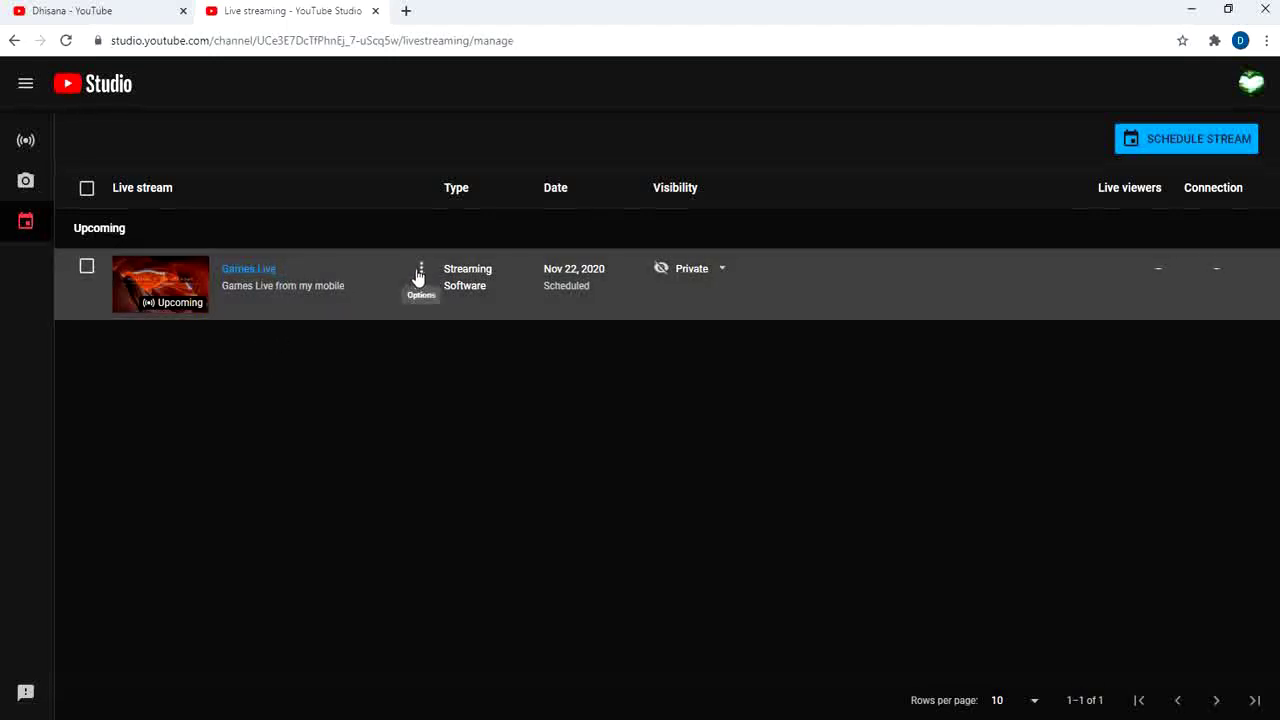
- Open the upcoming Games Live stream from the list to view its title, category, privacy and schedule details
{"action": "left_click", "coordinate": [420, 272]}
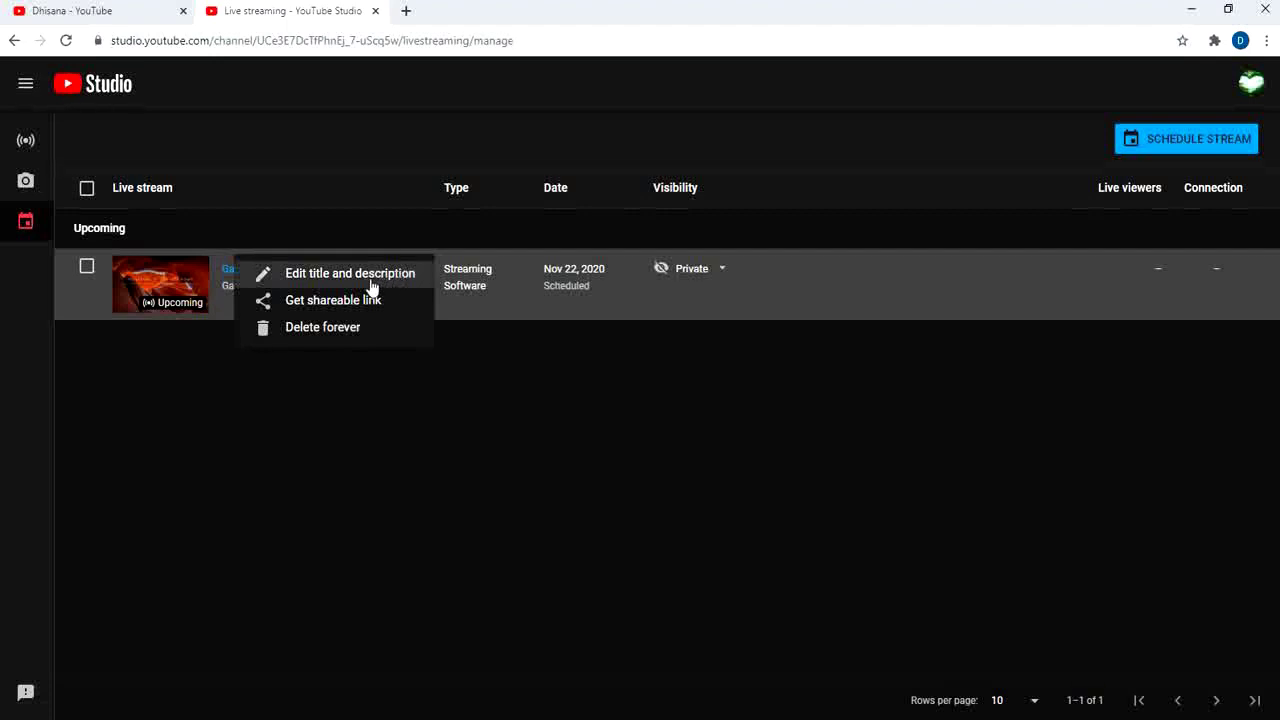
{"action": "left_click", "coordinate": [142, 292]}
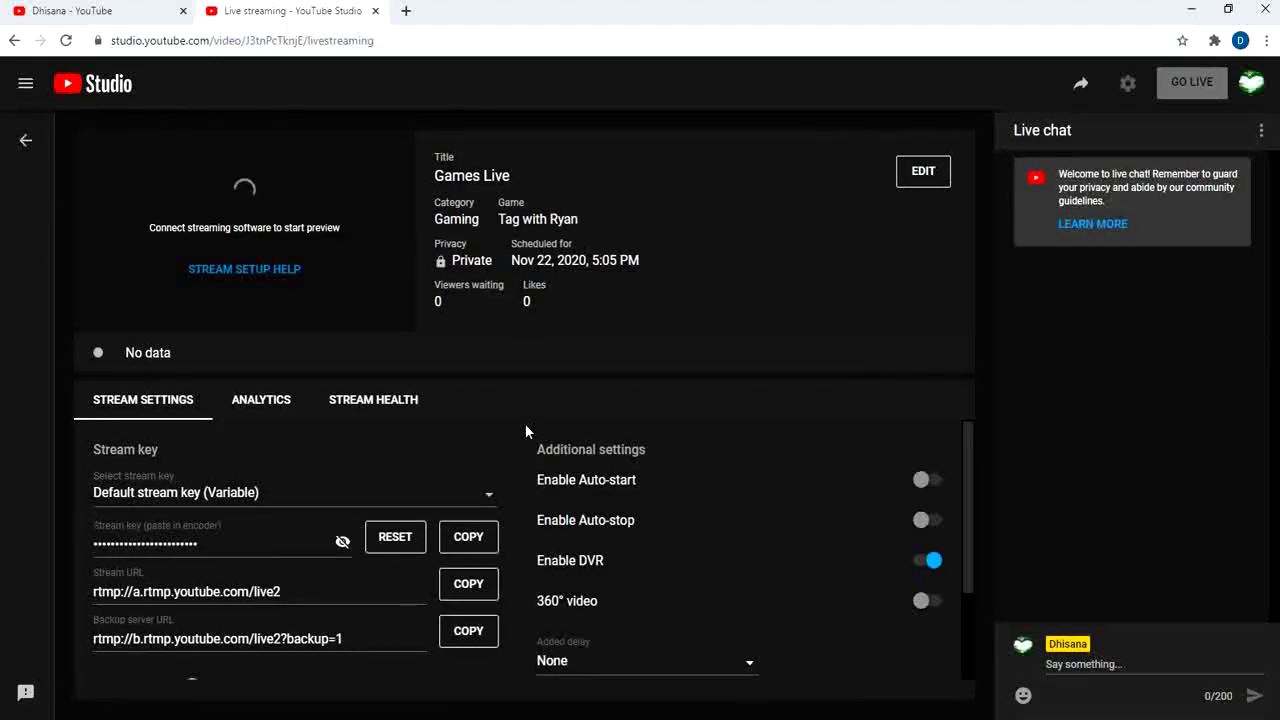
{"action": "left_click_drag", "start_coordinate": [512, 177], "coordinate": [452, 192]}
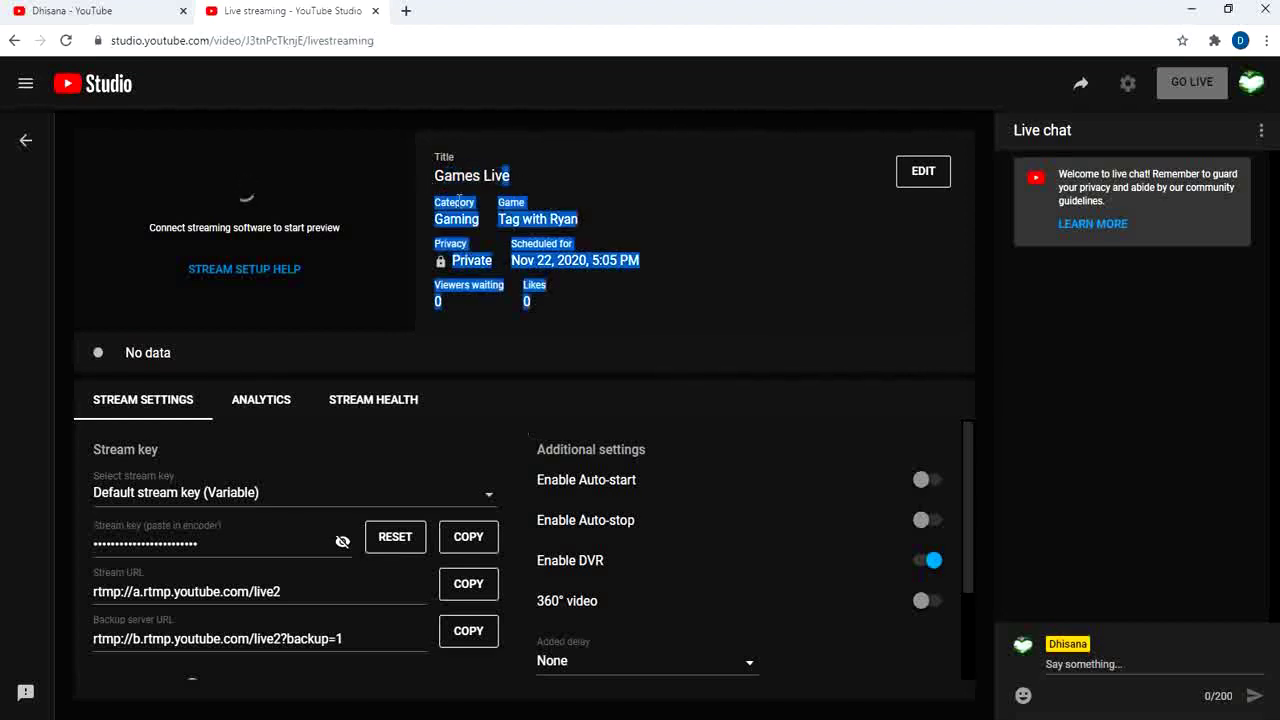
{"action": "left_click", "coordinate": [472, 156]}
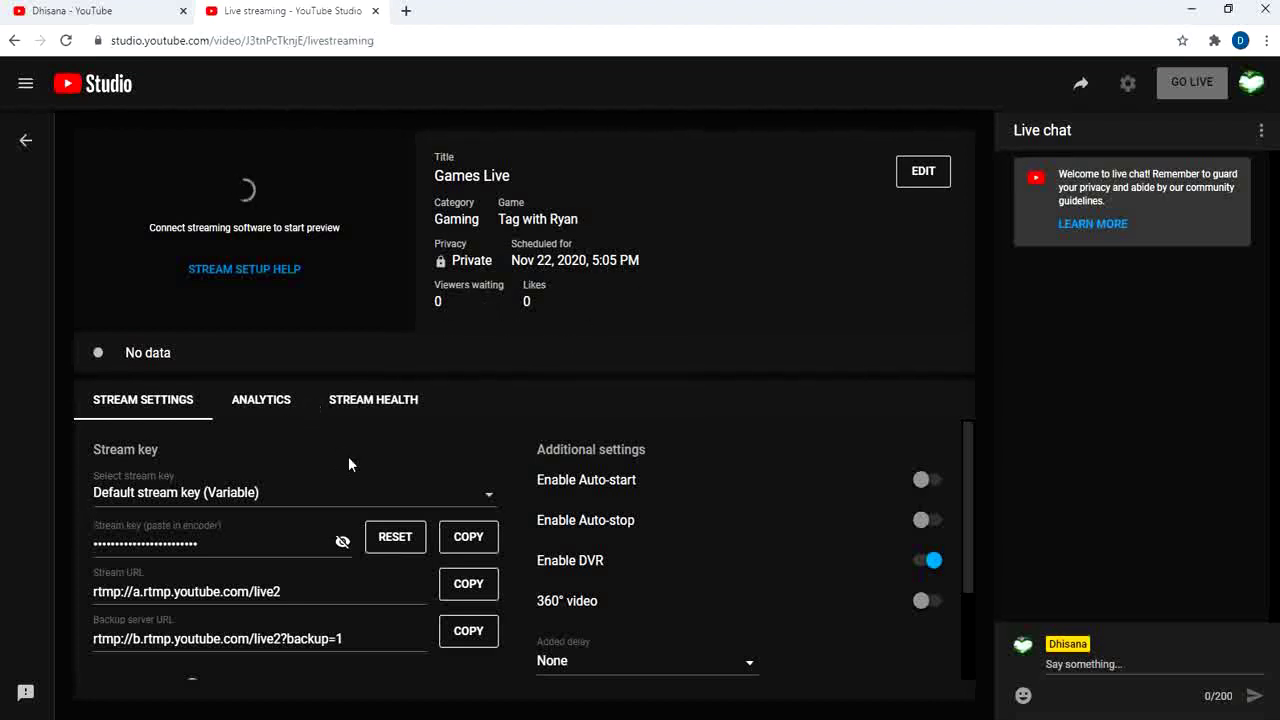
- Examine the stream key, stream URL, backup server URL, latency choices and additional settings of the Games Live stream
{"action": "left_click", "coordinate": [294, 591]}
{"action": "left_click_drag", "start_coordinate": [280, 591], "coordinate": [206, 591]}
{"action": "left_click", "coordinate": [89, 597]}
{"action": "left_click", "coordinate": [349, 638]}
{"action": "left_click_drag", "start_coordinate": [334, 638], "coordinate": [96, 640]}
{"action": "left_click", "coordinate": [98, 641]}
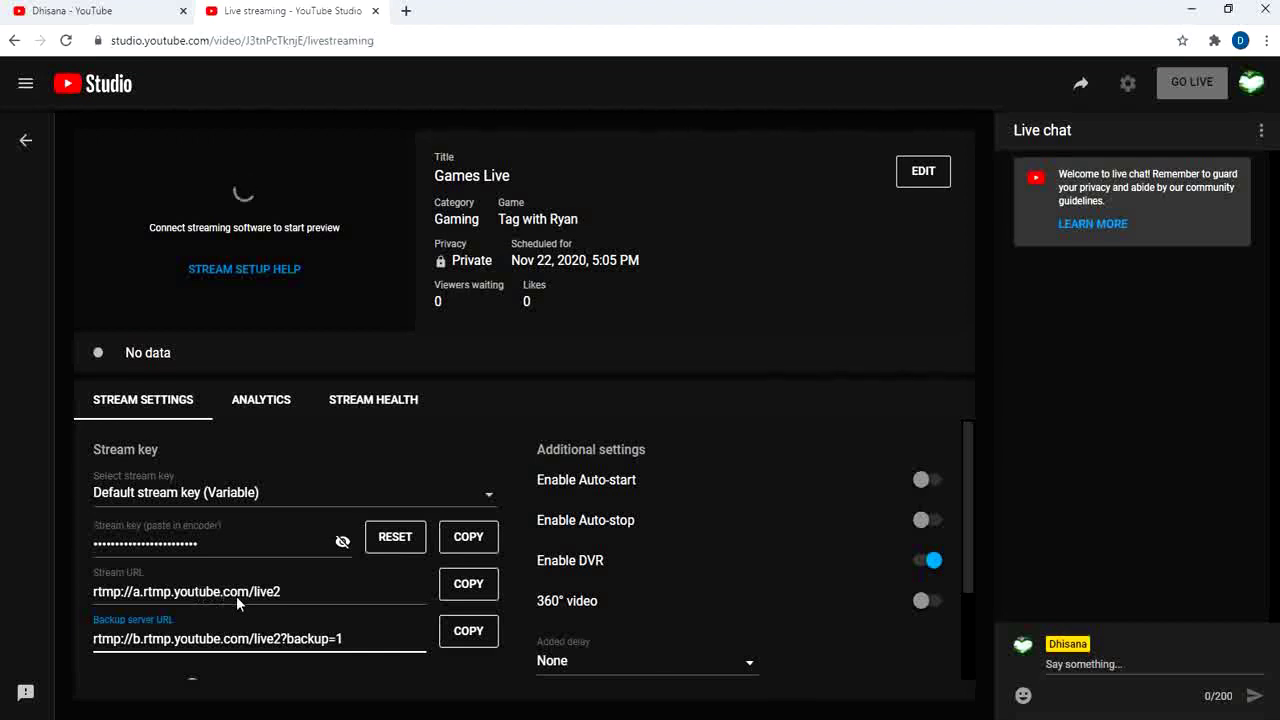
{"action": "left_click", "coordinate": [358, 537]}
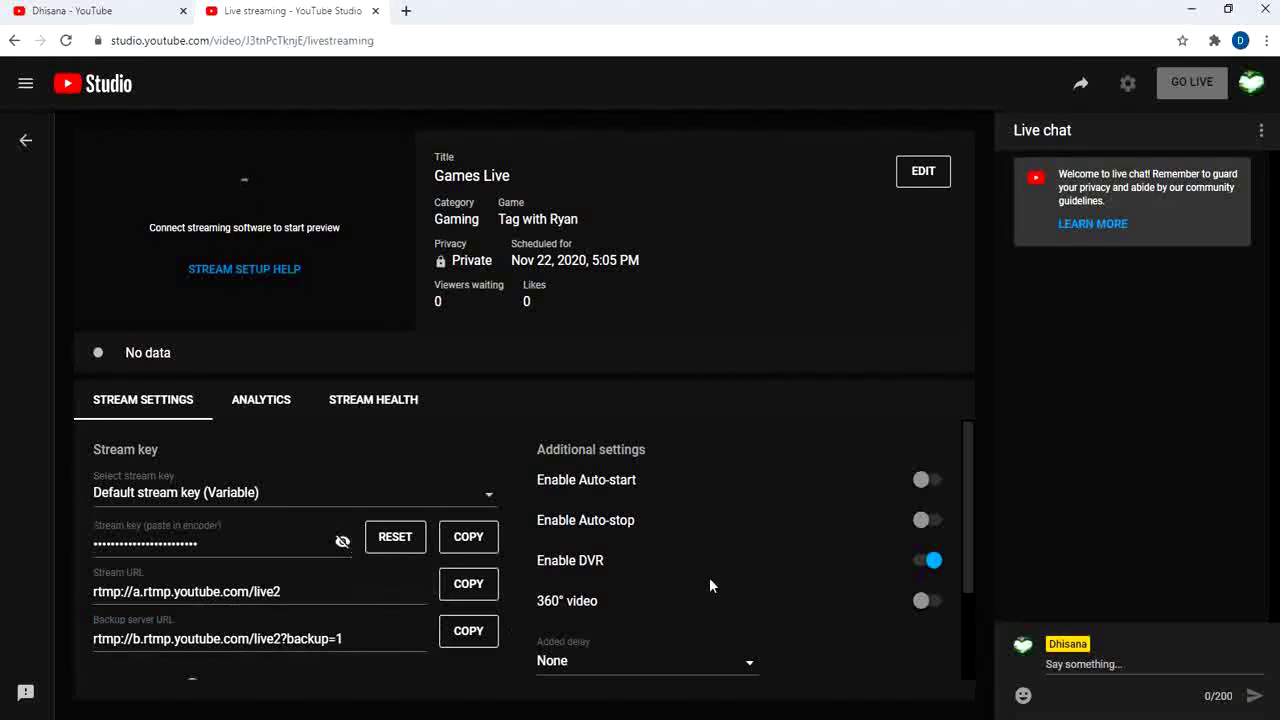
{"action": "left_click_drag", "start_coordinate": [966, 483], "coordinate": [966, 551]}
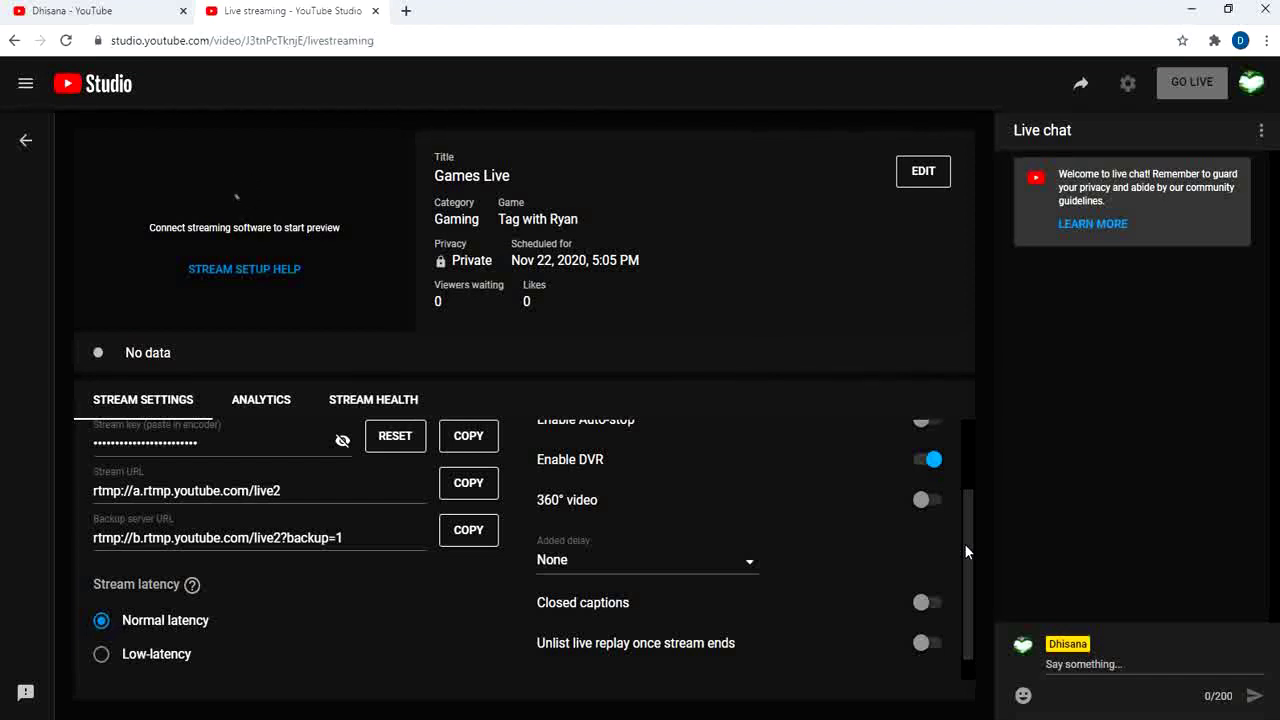
{"action": "scroll", "coordinate": [964, 549], "scroll_direction": "down", "scroll_amount": 1}
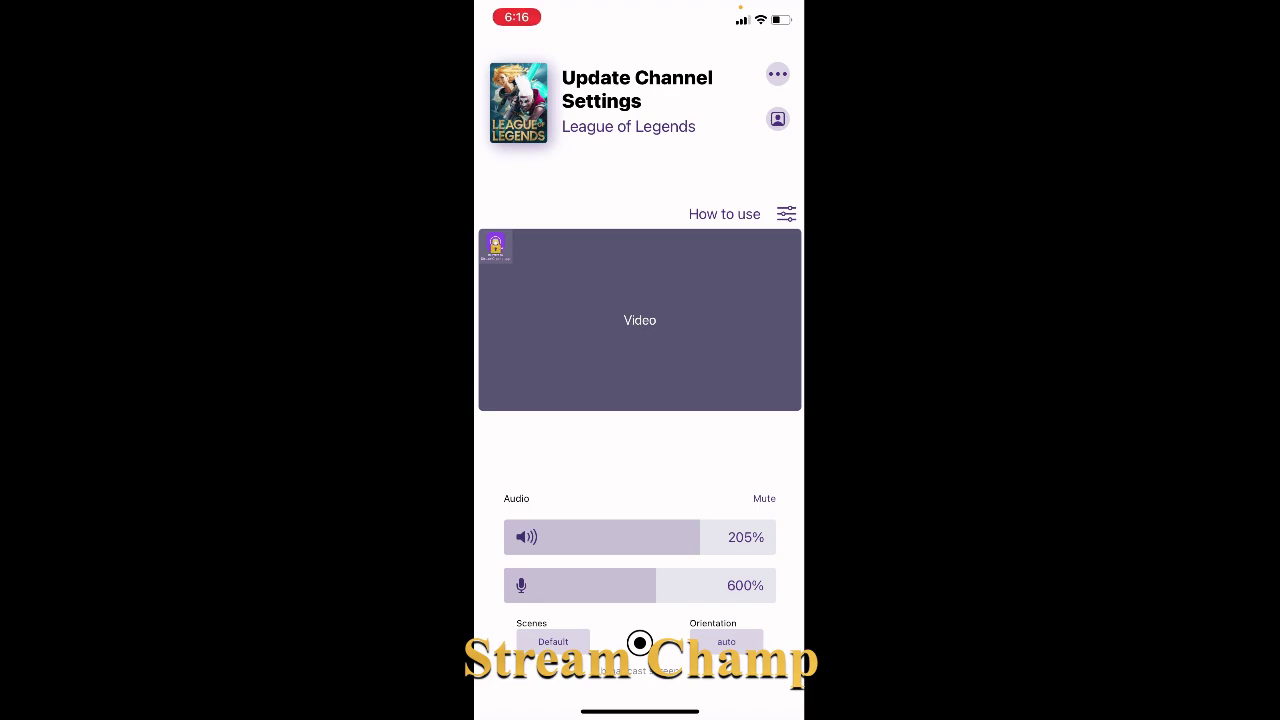
- Switch to the Stream Champ mobile app and examine its resolution, bitrate, audio and advanced streaming settings
{"action": "left_click", "coordinate": [786, 214]}
{"action": "scroll", "coordinate": [639, 400], "scroll_direction": "down", "scroll_amount": 2}
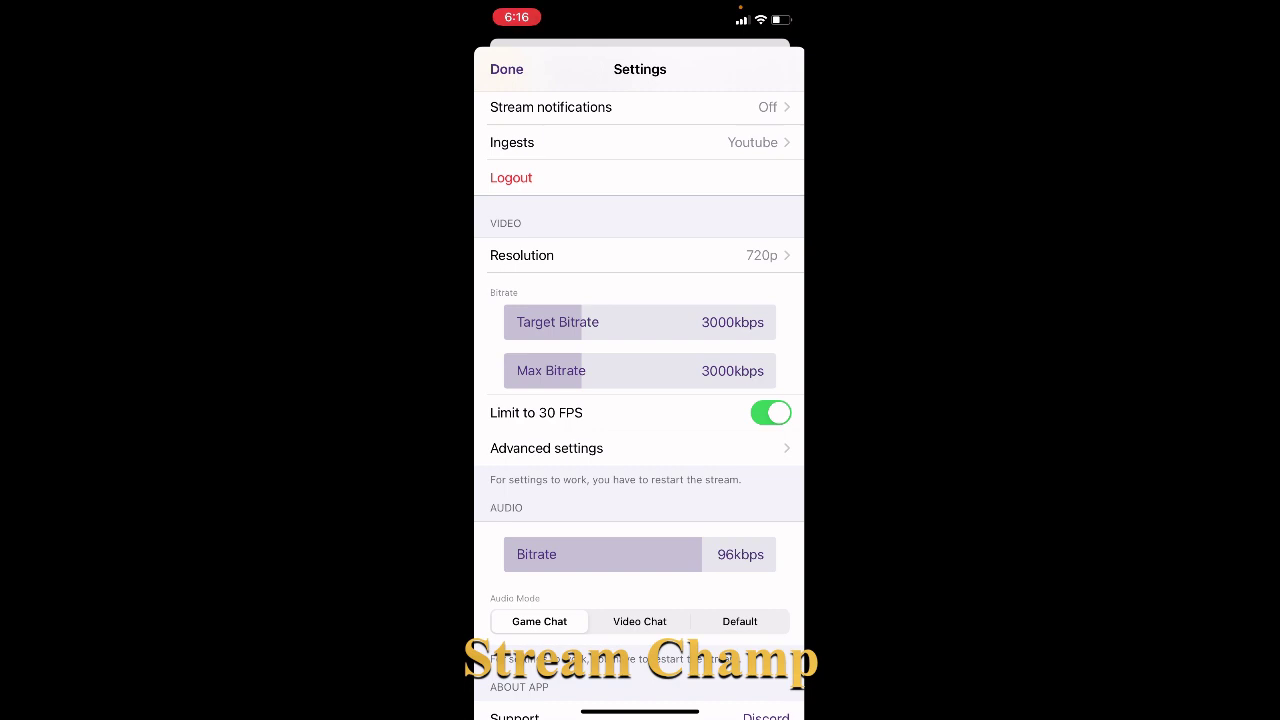
{"action": "scroll", "coordinate": [639, 410], "scroll_direction": "down", "scroll_amount": 2}
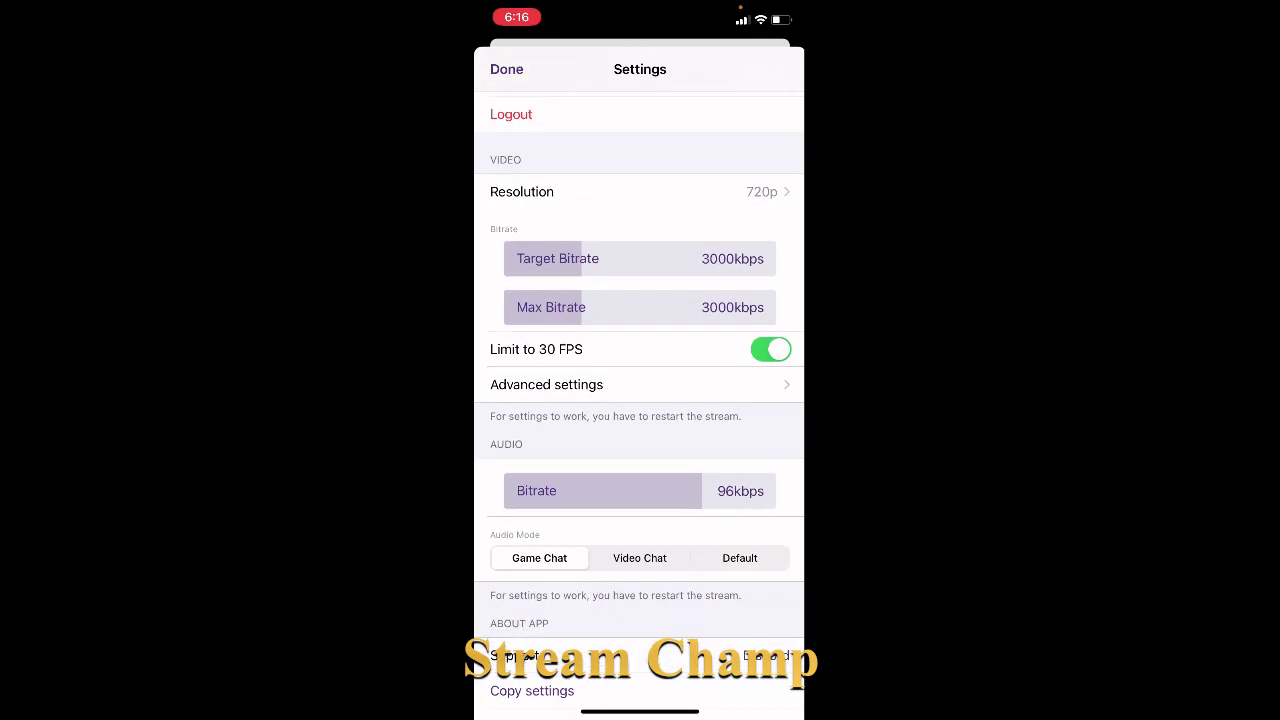
{"action": "left_click", "coordinate": [540, 191]}
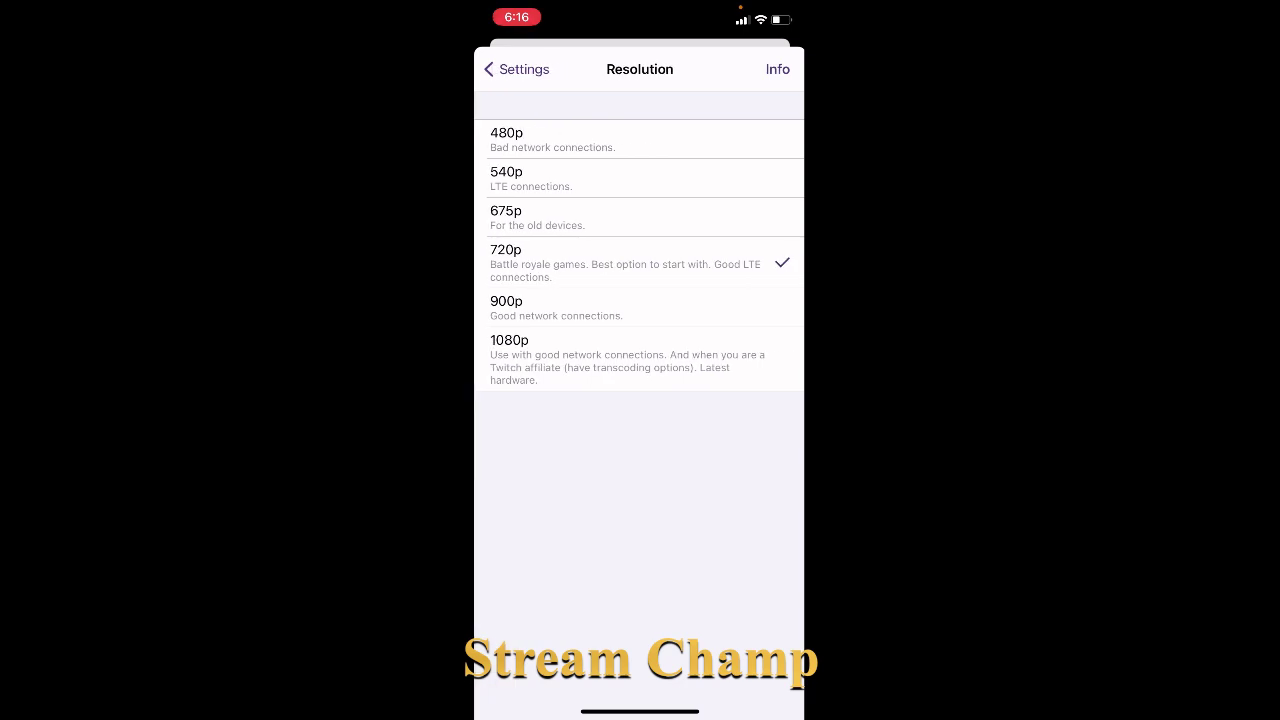
{"action": "left_click", "coordinate": [517, 69]}
{"action": "scroll", "coordinate": [639, 400], "scroll_direction": "down", "scroll_amount": 1}
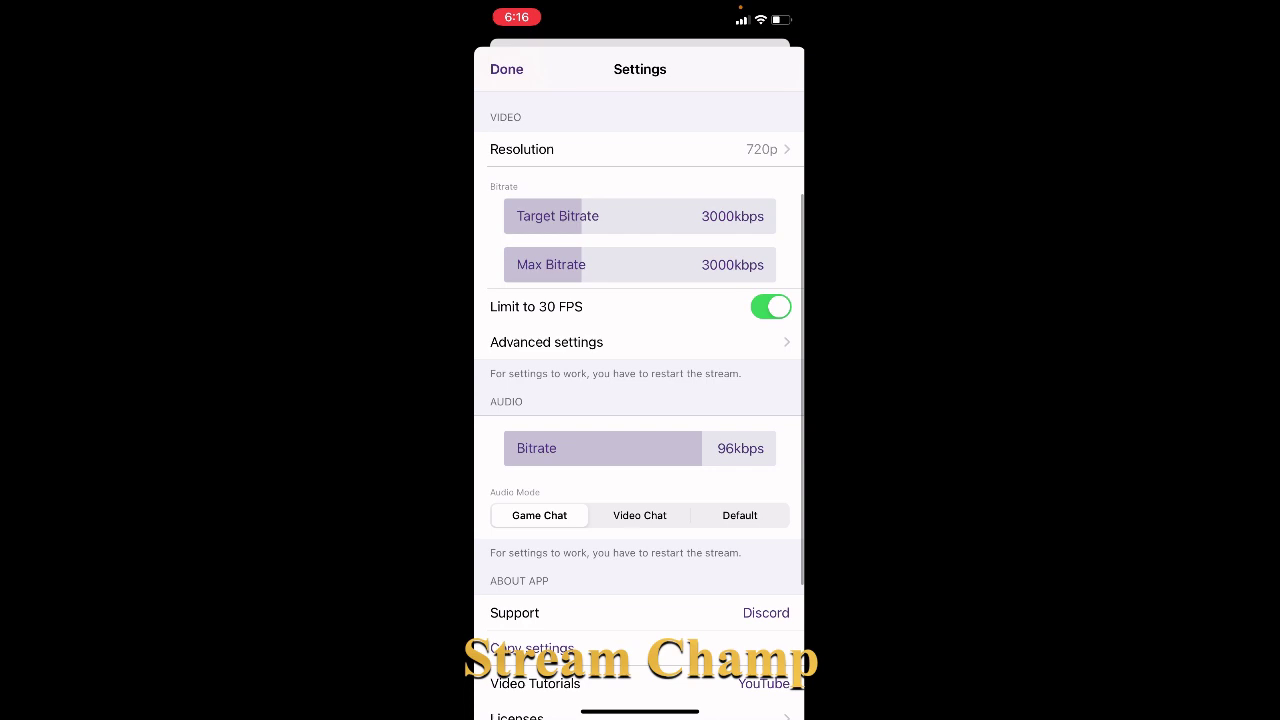
{"action": "left_click", "coordinate": [546, 342]}
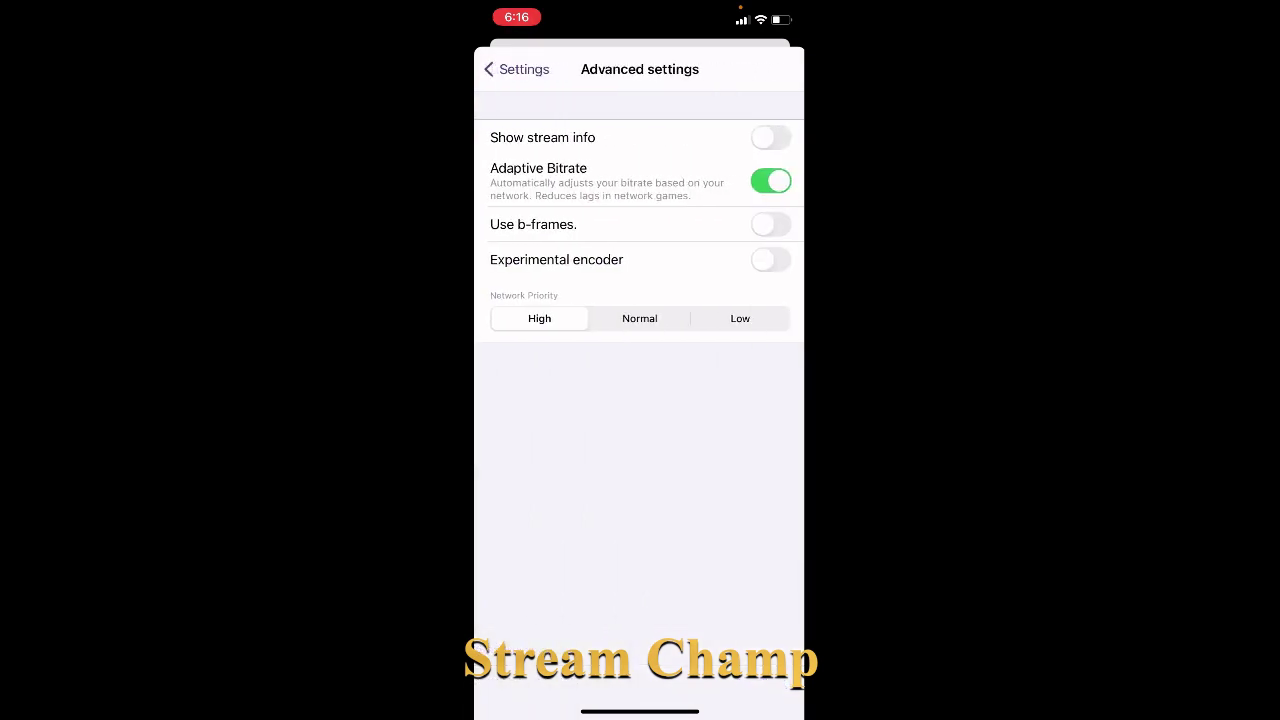
{"action": "left_click", "coordinate": [517, 69]}
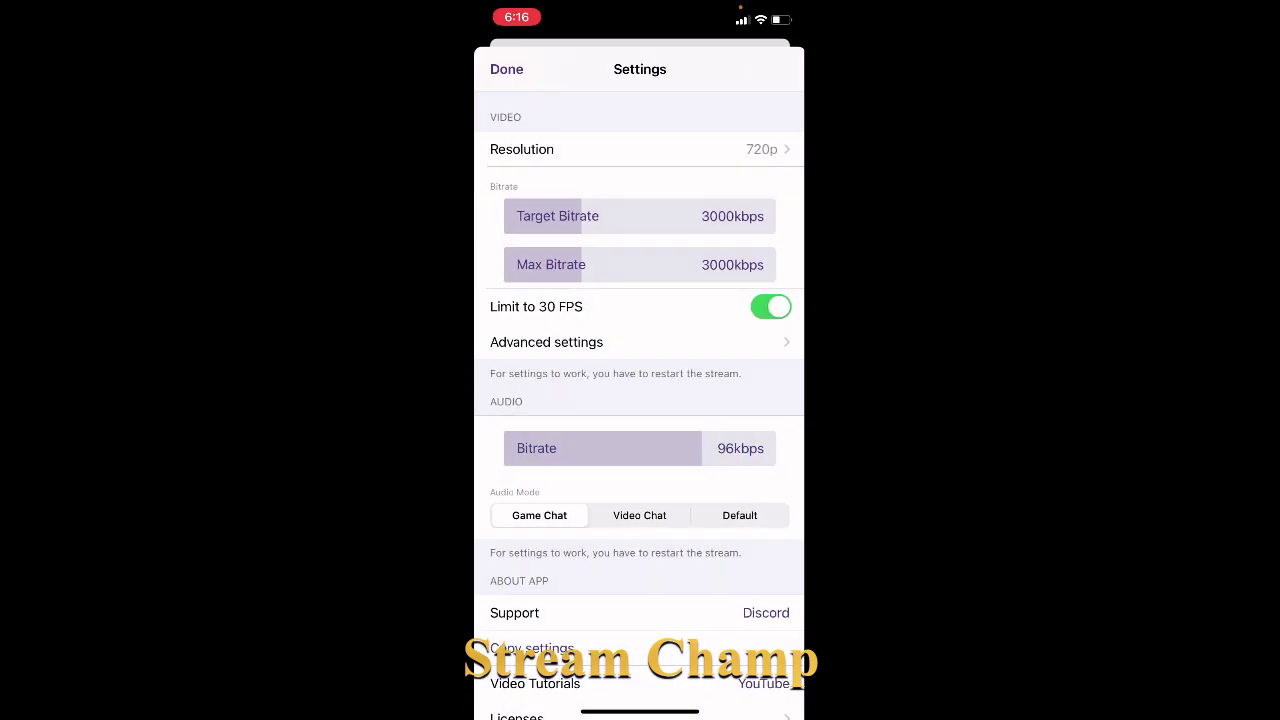
- Review the remaining video, audio and app information settings, and close the settings
{"action": "scroll", "coordinate": [639, 400], "scroll_direction": "down", "scroll_amount": 3}
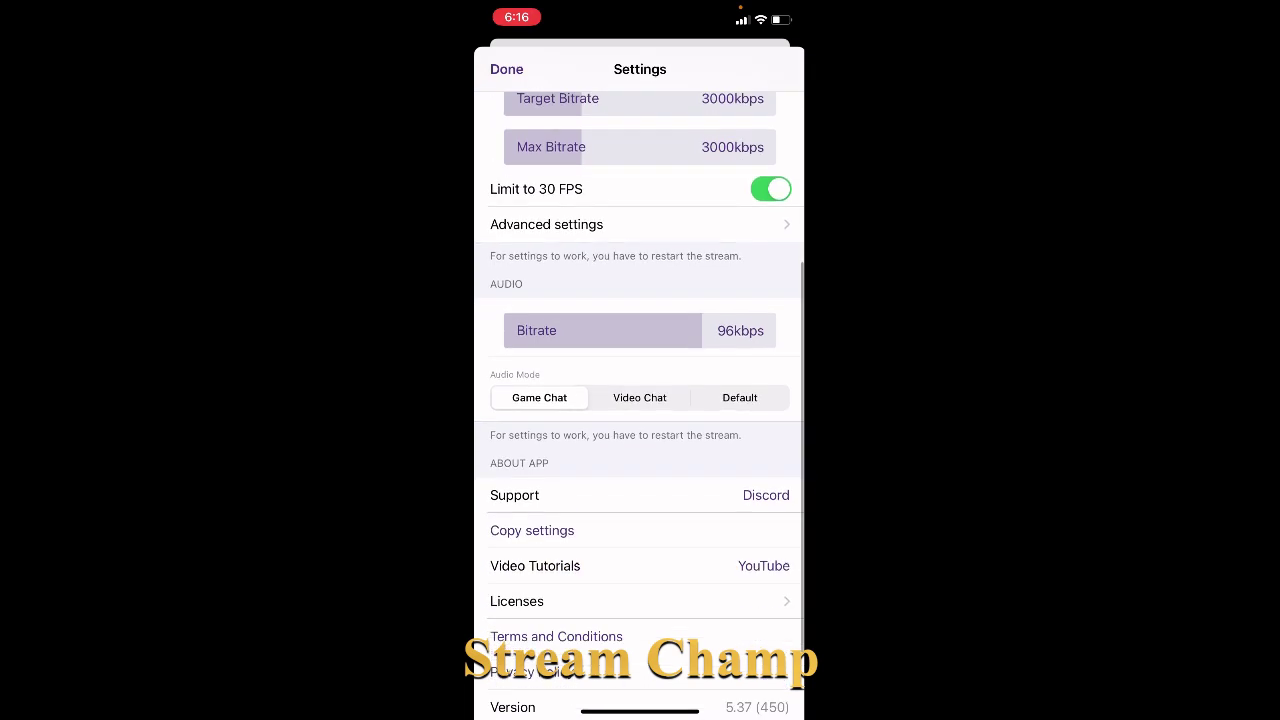
{"action": "scroll", "coordinate": [639, 400], "scroll_direction": "down", "scroll_amount": 2}
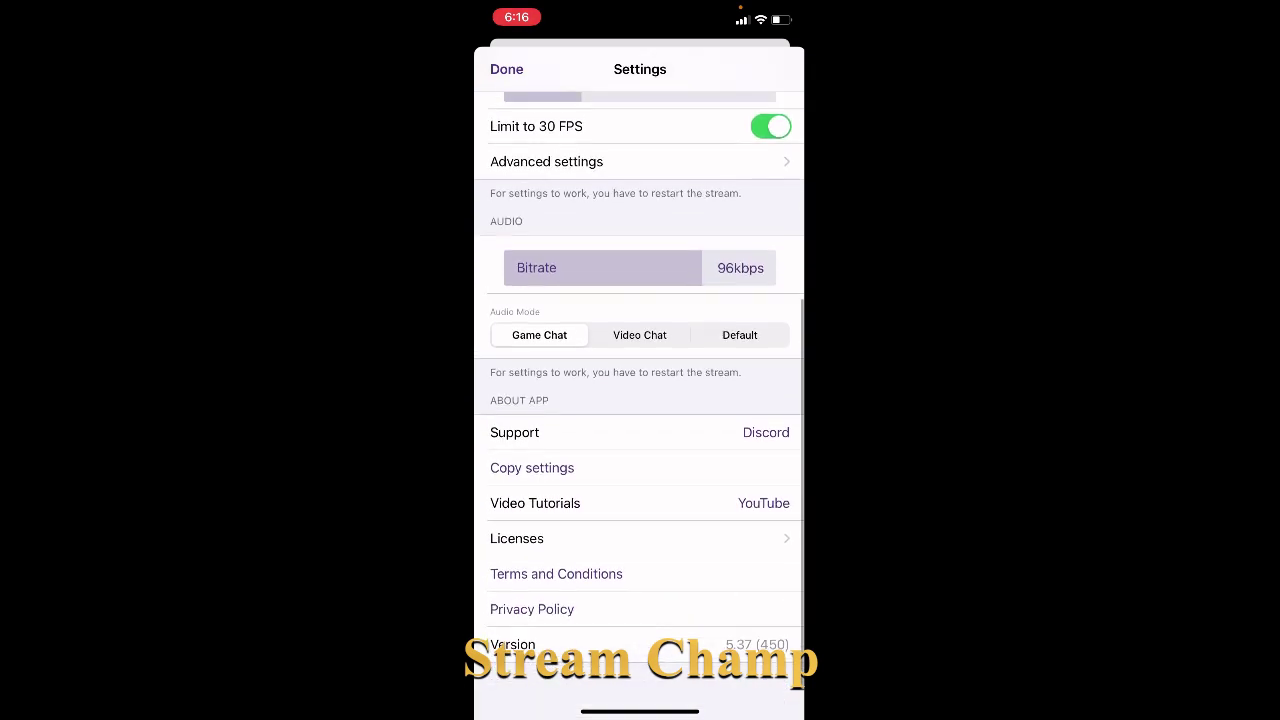
{"action": "scroll", "coordinate": [639, 400], "scroll_direction": "up", "scroll_amount": 8}
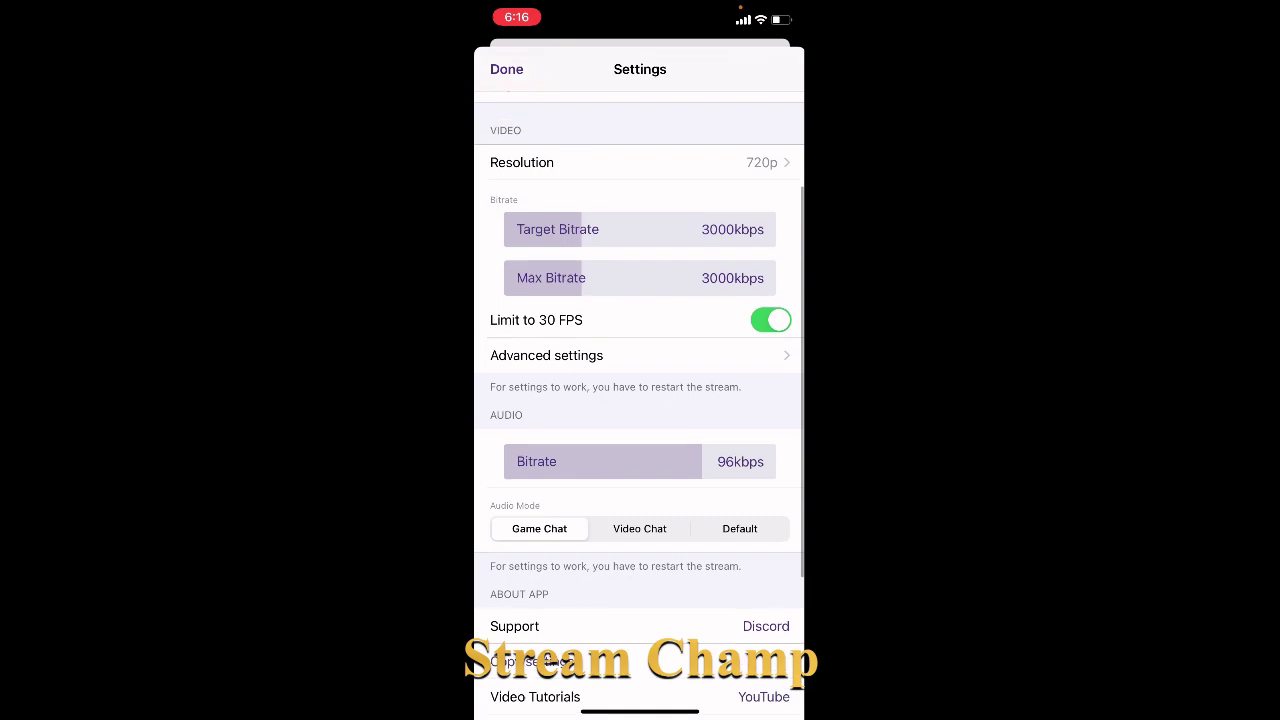
{"action": "scroll", "coordinate": [639, 400], "scroll_direction": "down", "scroll_amount": 2}
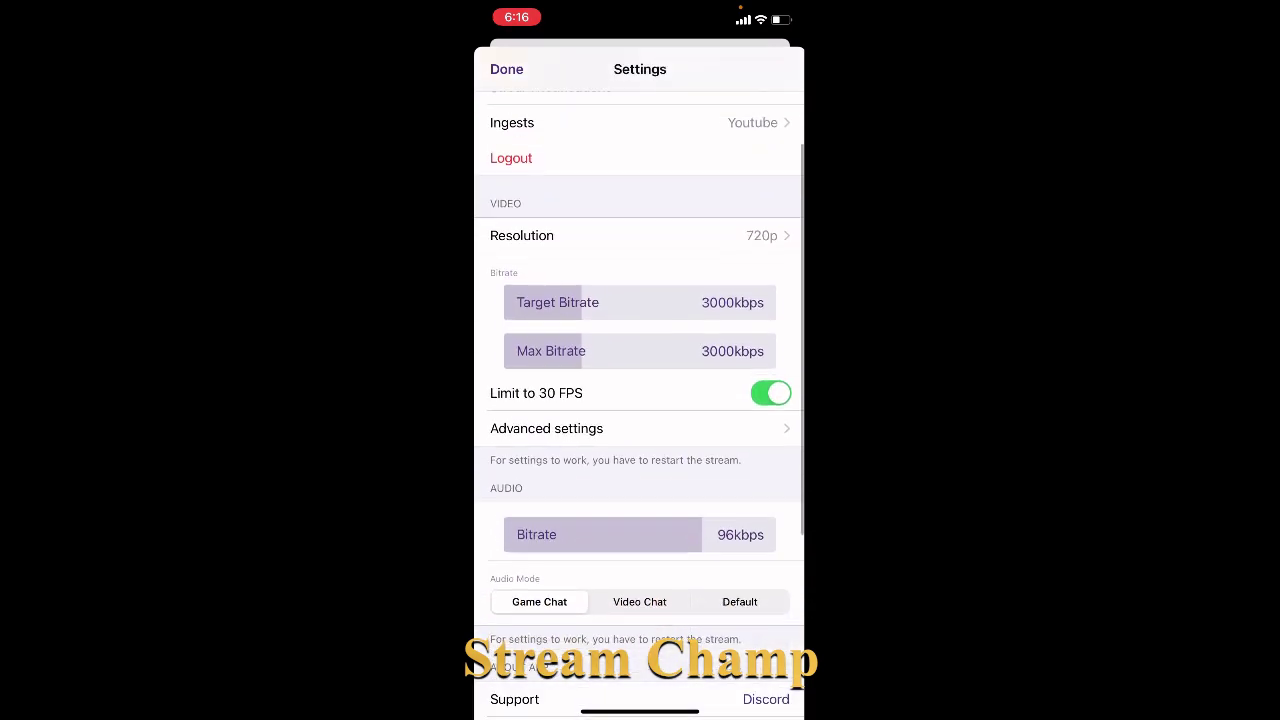
{"action": "left_click", "coordinate": [506, 69]}
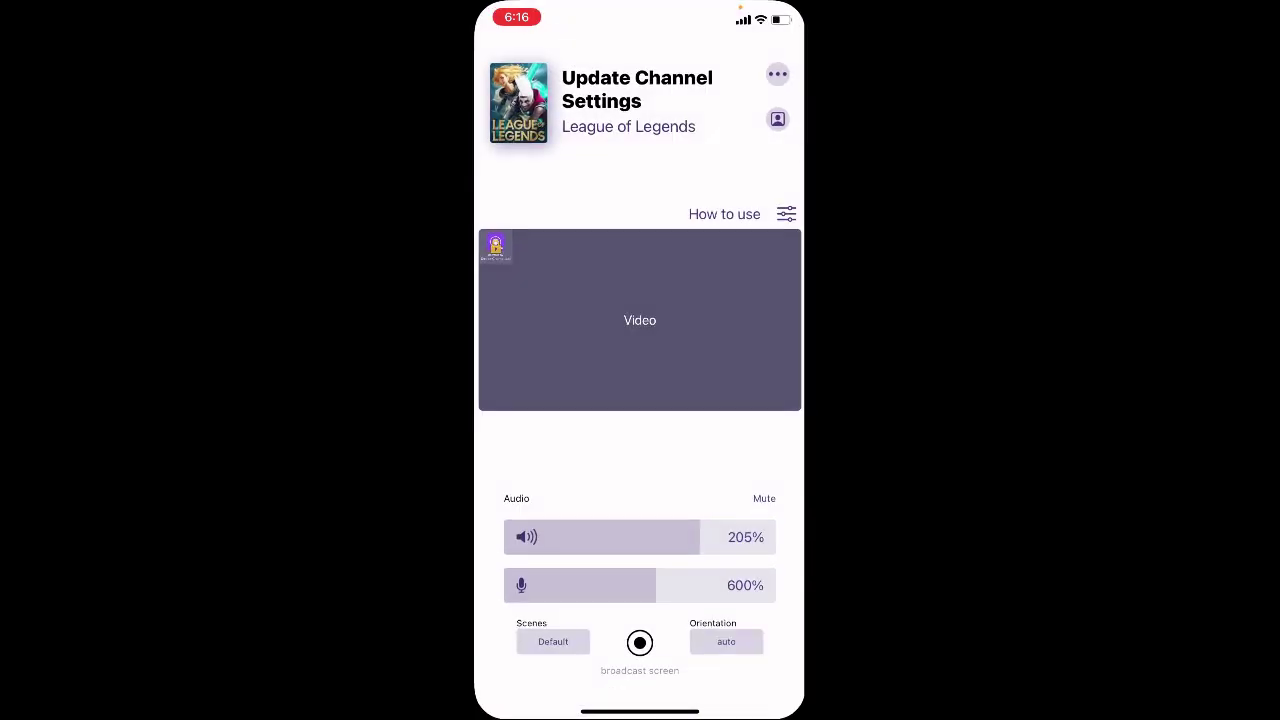
- Open the layout editor for the Video layer and try its width and height sizing controls
{"action": "left_click", "coordinate": [640, 320]}
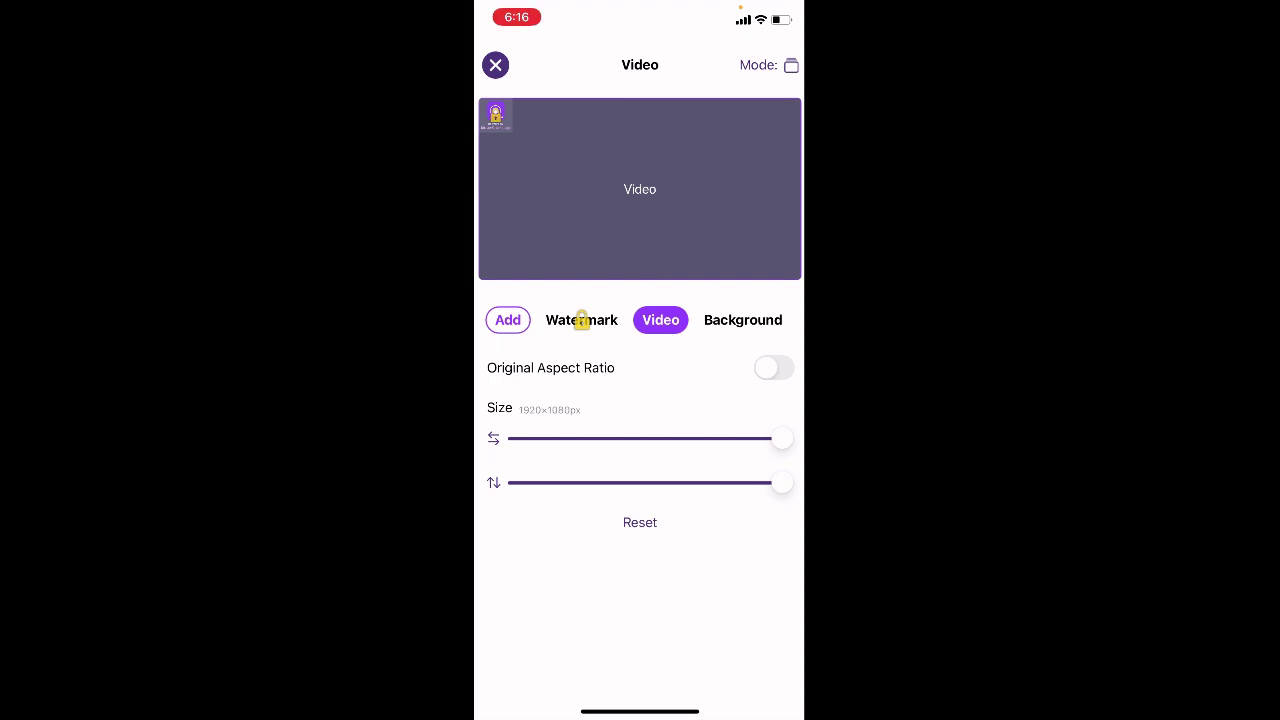
{"action": "mouse_move", "coordinate": [781, 438]}
{"action": "left_mouse_down"}
{"action": "mouse_move", "coordinate": [608, 439]}
{"action": "mouse_move", "coordinate": [781, 439]}
{"action": "left_mouse_up"}
{"action": "mouse_move", "coordinate": [781, 483]}
{"action": "left_mouse_down"}
{"action": "mouse_move", "coordinate": [614, 483]}
{"action": "mouse_move", "coordinate": [781, 483]}
{"action": "left_mouse_up"}
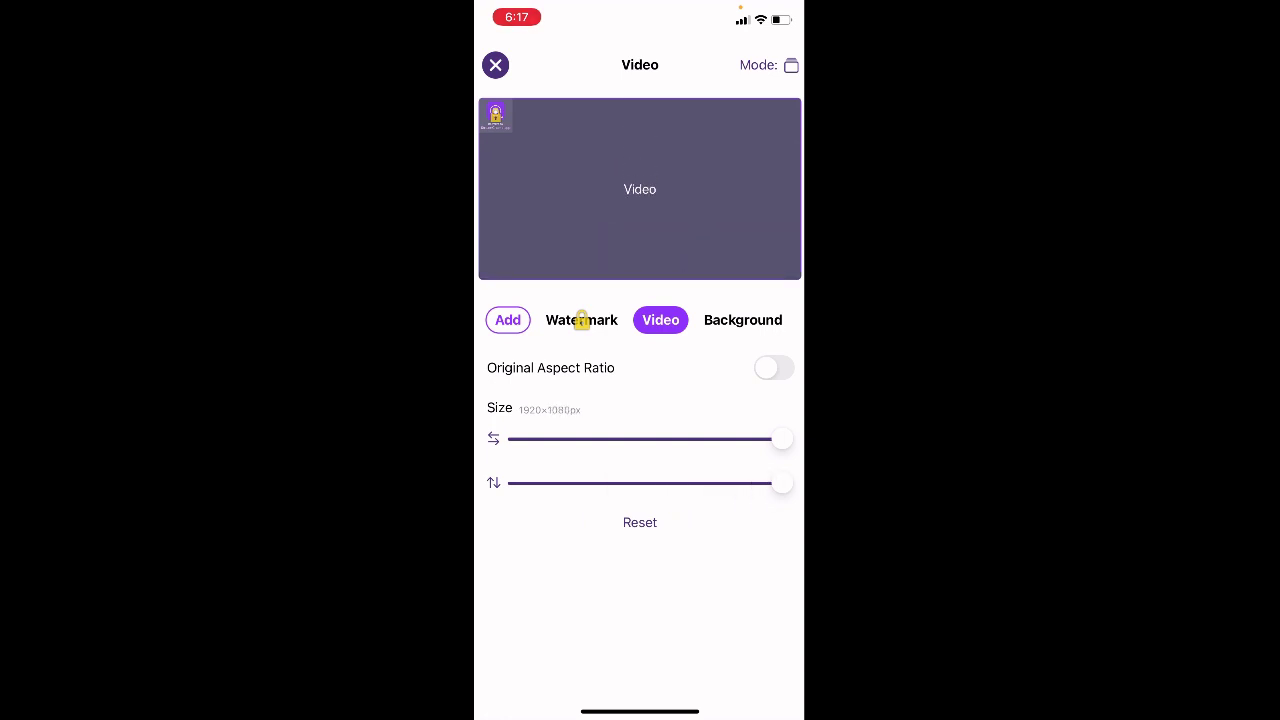
- View the subscription plans that unlock watermark removal, dismiss them, and leave the video layout editor
{"action": "left_click", "coordinate": [582, 320]}
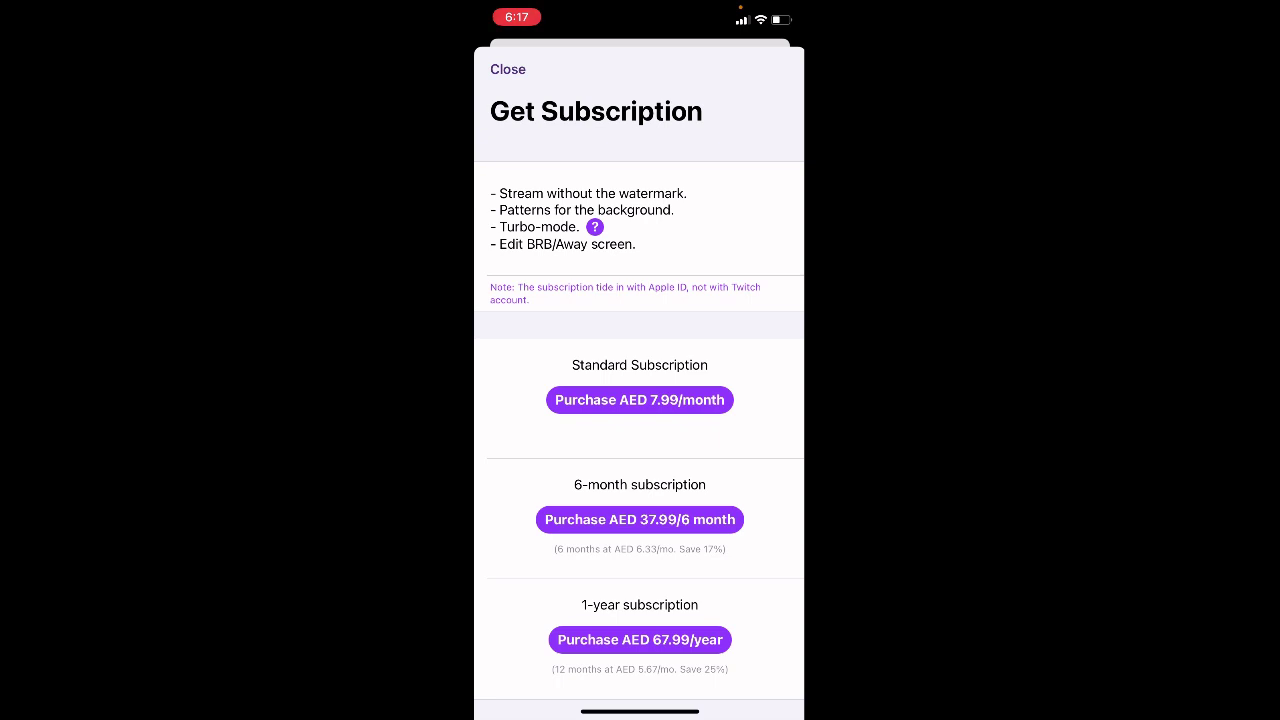
{"action": "scroll", "coordinate": [639, 400], "scroll_direction": "down", "scroll_amount": 1}
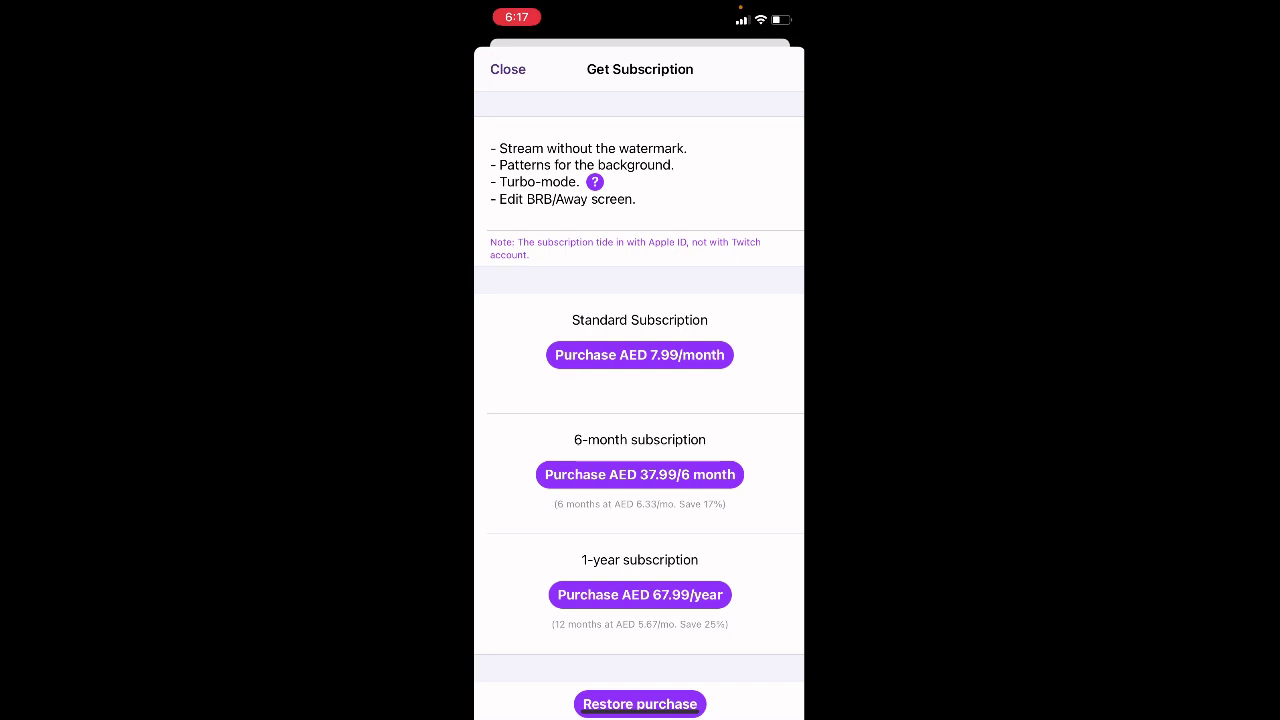
{"action": "scroll", "coordinate": [639, 400], "scroll_direction": "down", "scroll_amount": 2}
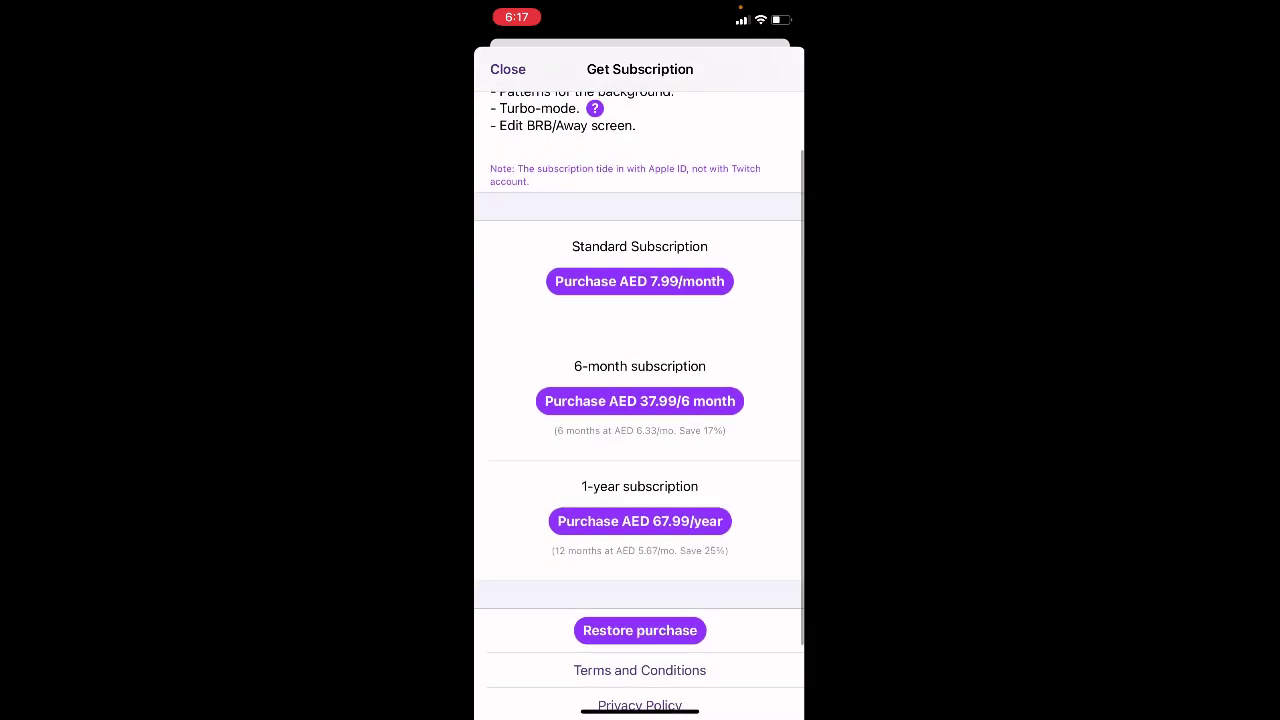
{"action": "scroll", "coordinate": [639, 400], "scroll_direction": "down", "scroll_amount": 2}
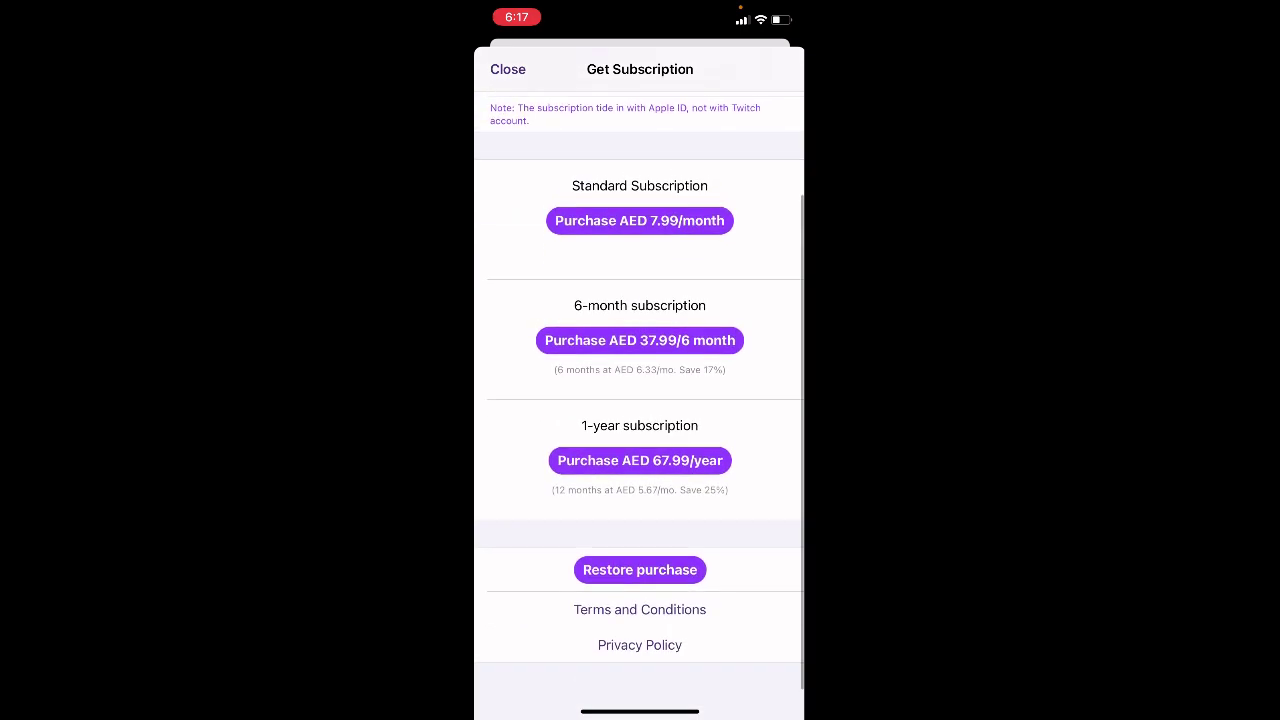
{"action": "left_click_drag", "start_coordinate": [639, 300], "coordinate": [639, 500]}
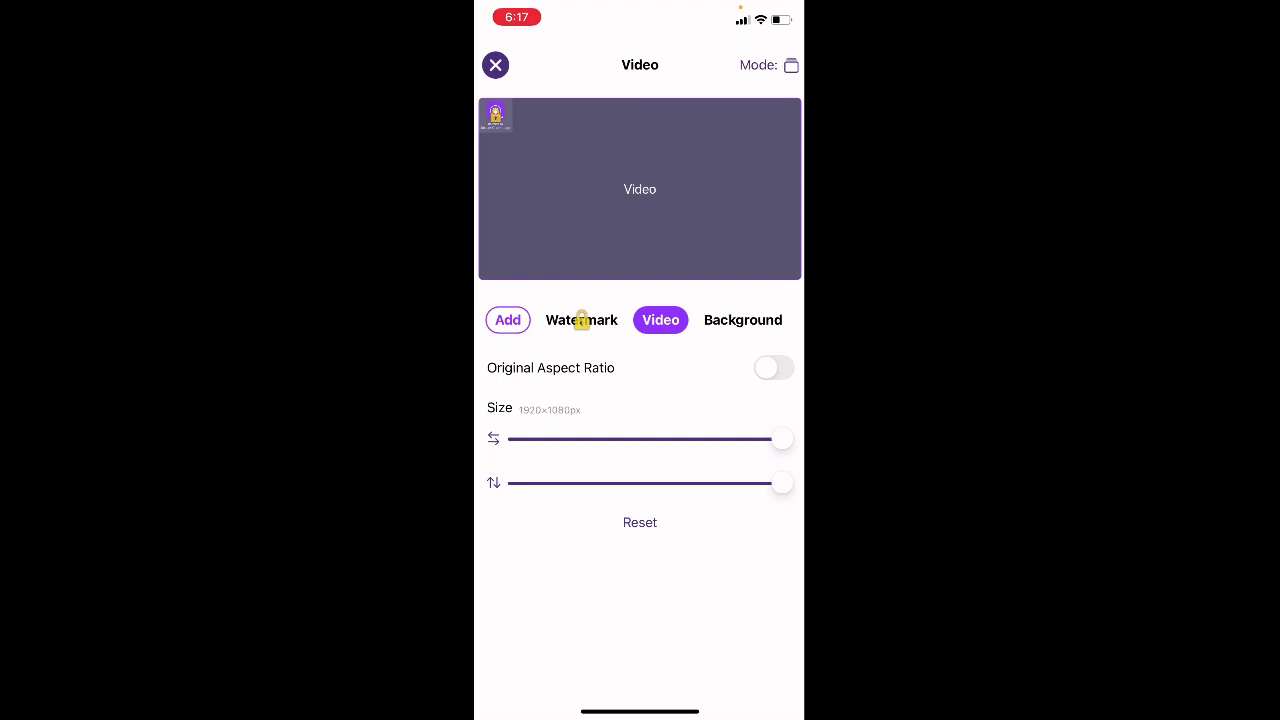
{"action": "left_click", "coordinate": [495, 65]}
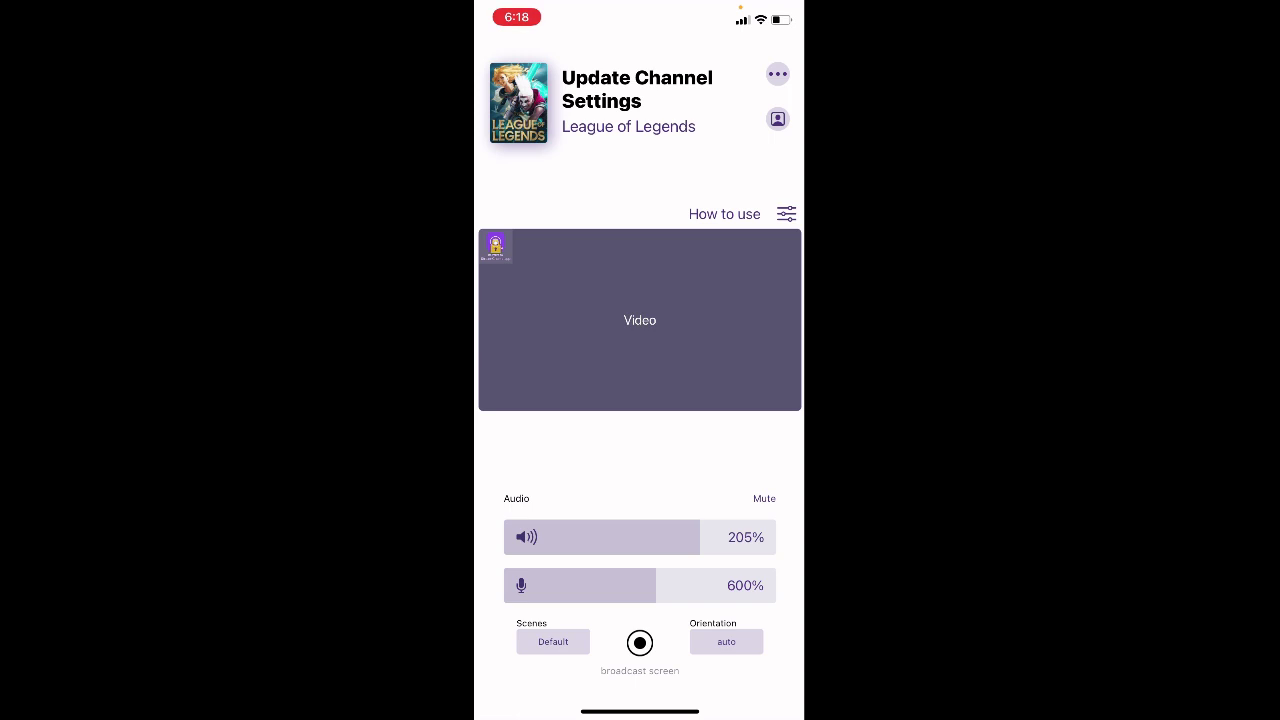
- Set the broadcast's app audio volume to 220% and the microphone volume to 85%
{"action": "mouse_move", "coordinate": [700, 537]}
{"action": "left_mouse_down"}
{"action": "mouse_move", "coordinate": [665, 537]}
{"action": "mouse_move", "coordinate": [713, 537]}
{"action": "left_mouse_up"}
{"action": "left_click_drag", "start_coordinate": [656, 585], "coordinate": [605, 585]}
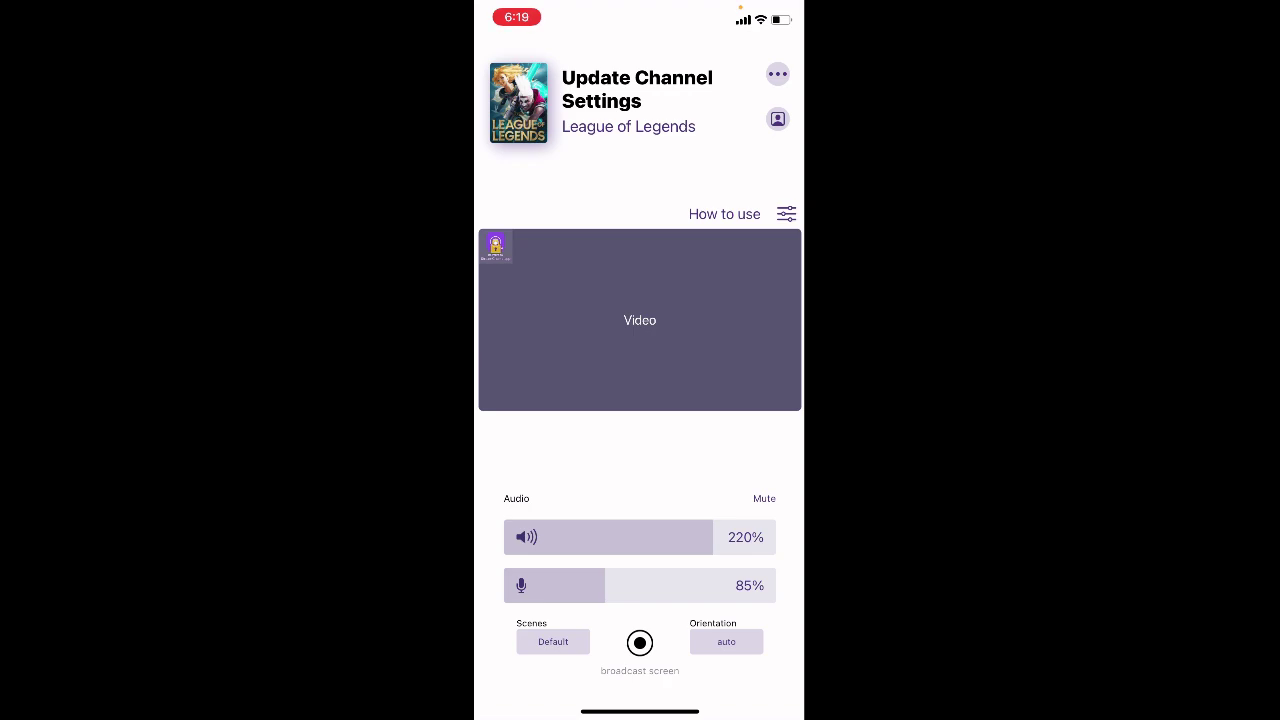
- Launch the Tag with Ryan game, return to StreamChamp, and bring up the screen broadcast options
{"action": "left_click_drag", "start_coordinate": [640, 711], "coordinate": [640, 500]}
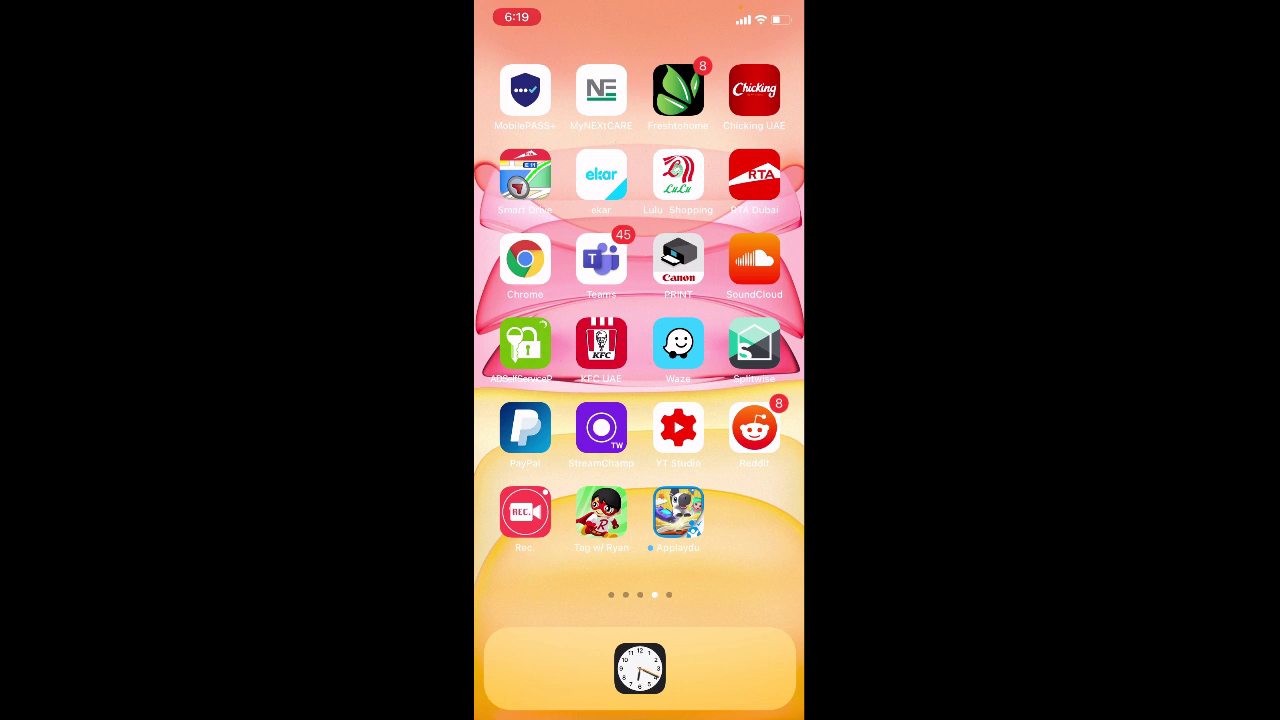
{"action": "left_click", "coordinate": [601, 512]}
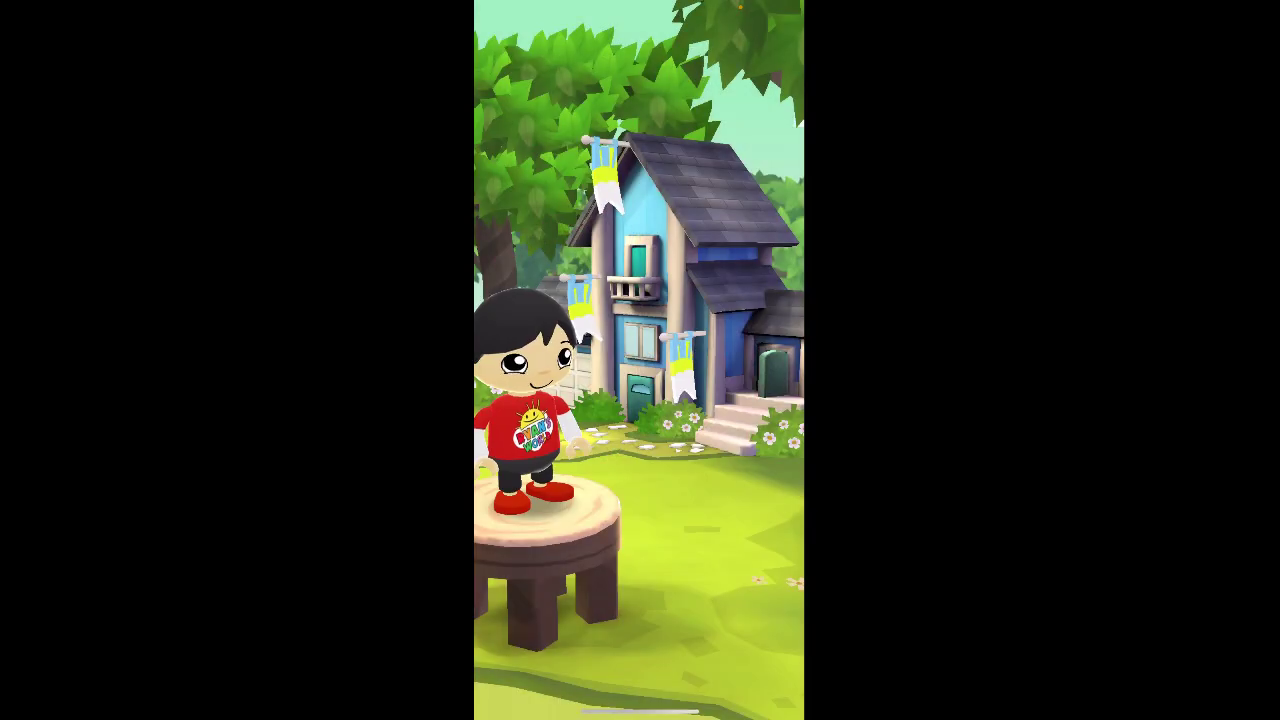
{"action": "left_click_drag", "start_coordinate": [640, 710], "coordinate": [640, 450]}
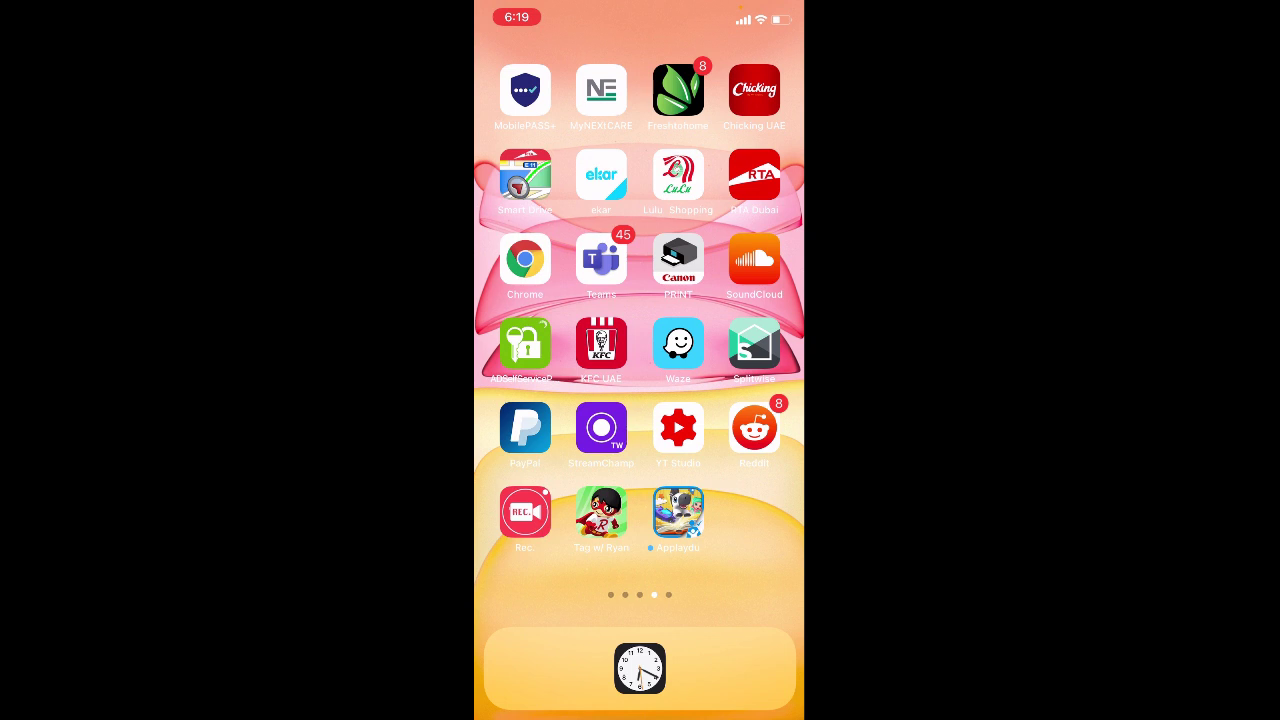
{"action": "left_click", "coordinate": [601, 428]}
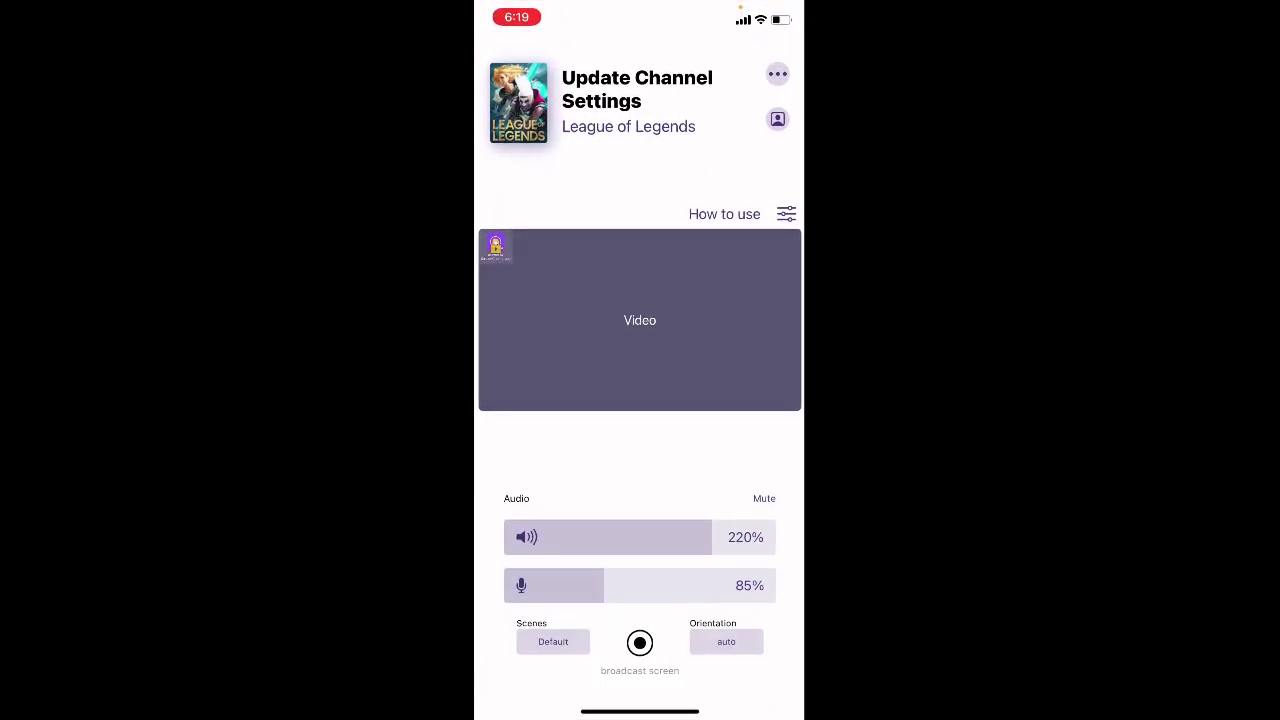
{"action": "left_click", "coordinate": [640, 642]}
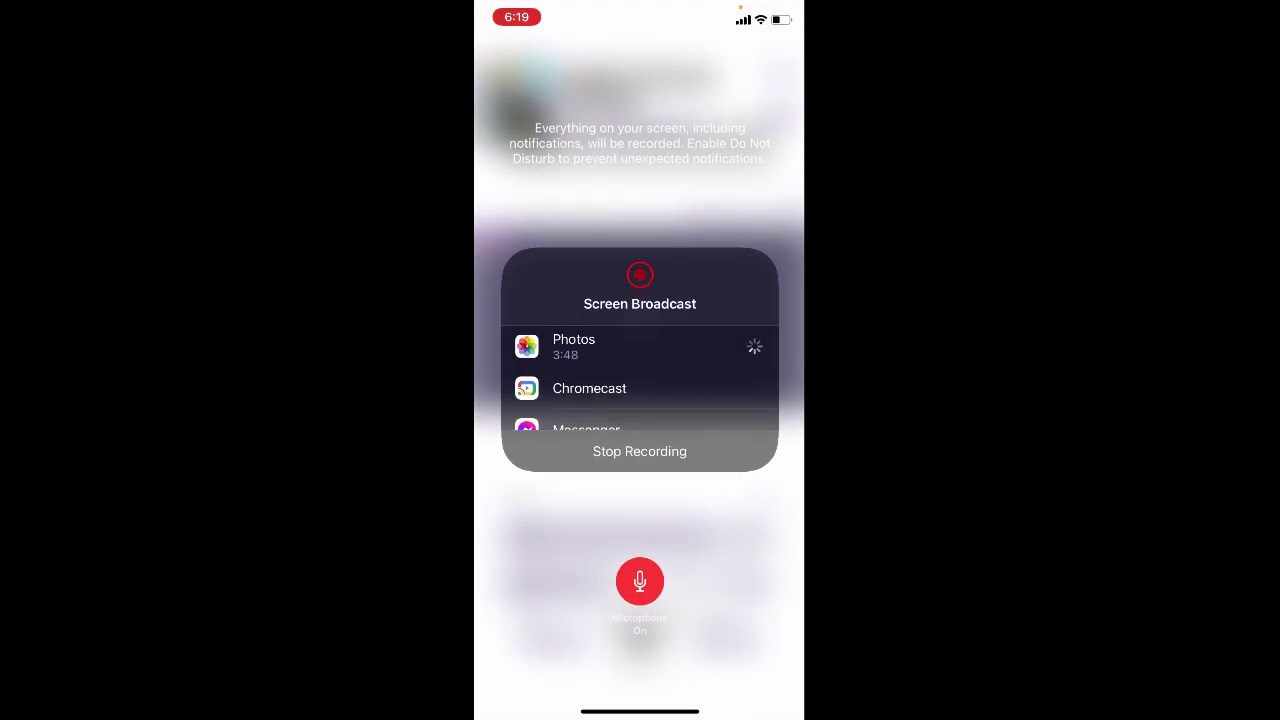
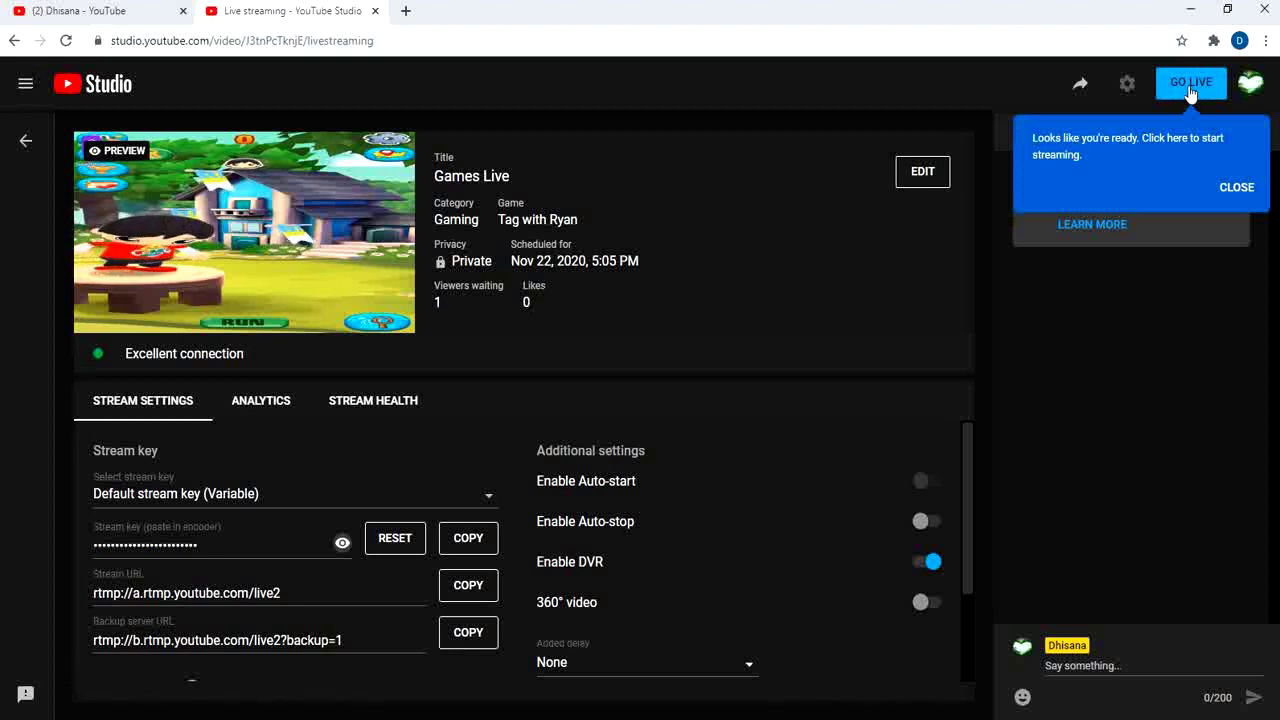
- Switch to YouTube Studio, review the Games Live stream's details and visibility choices, and cancel without changes
{"action": "left_click", "coordinate": [918, 174]}
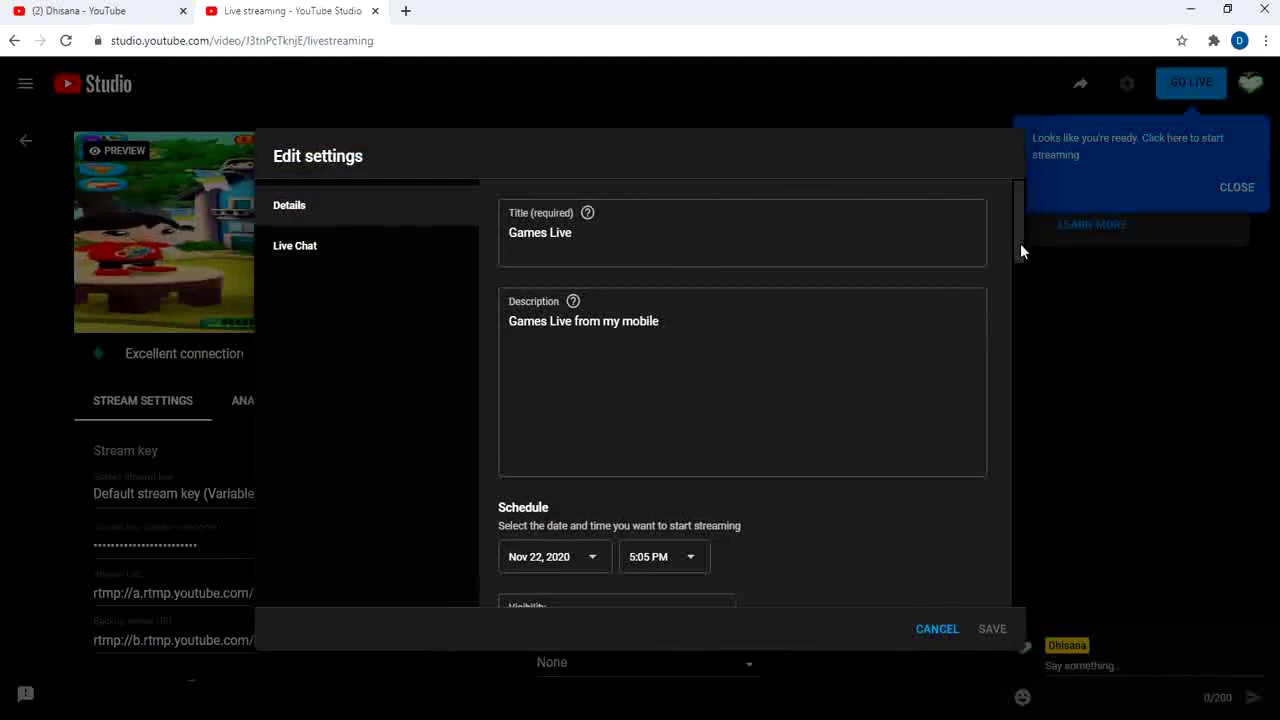
{"action": "left_click_drag", "start_coordinate": [1021, 243], "coordinate": [1024, 311]}
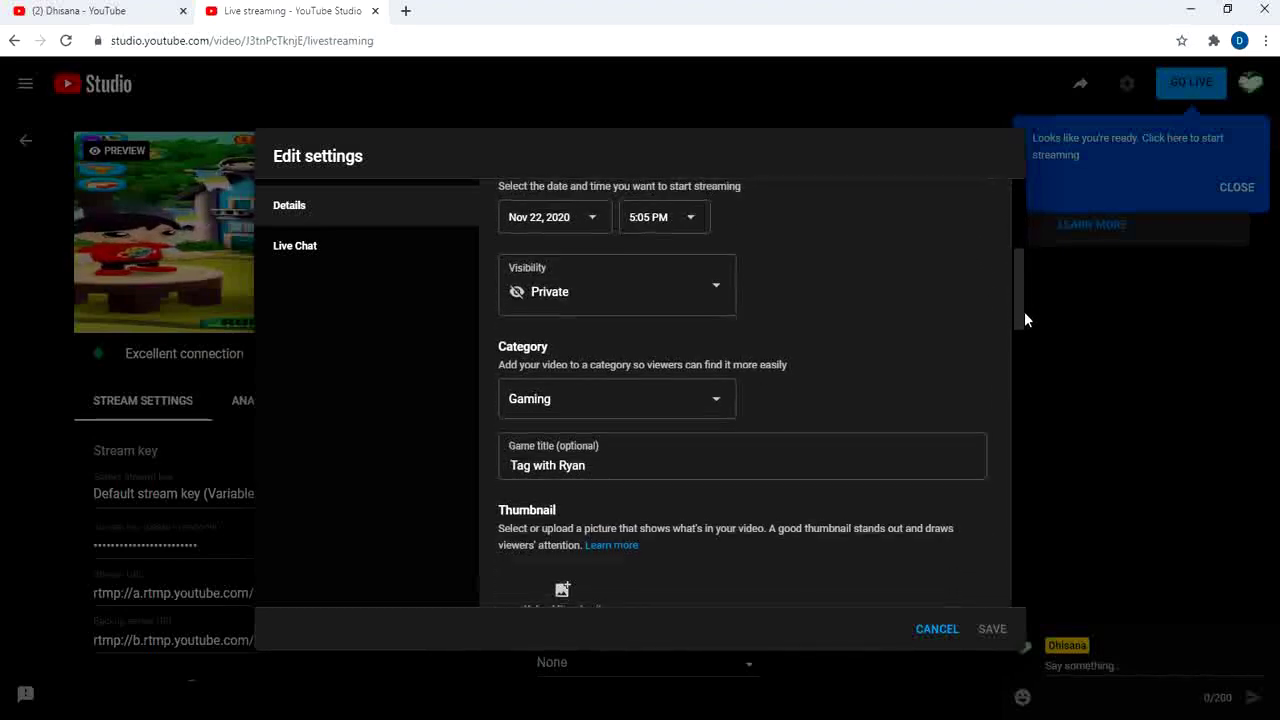
{"action": "left_click", "coordinate": [709, 291]}
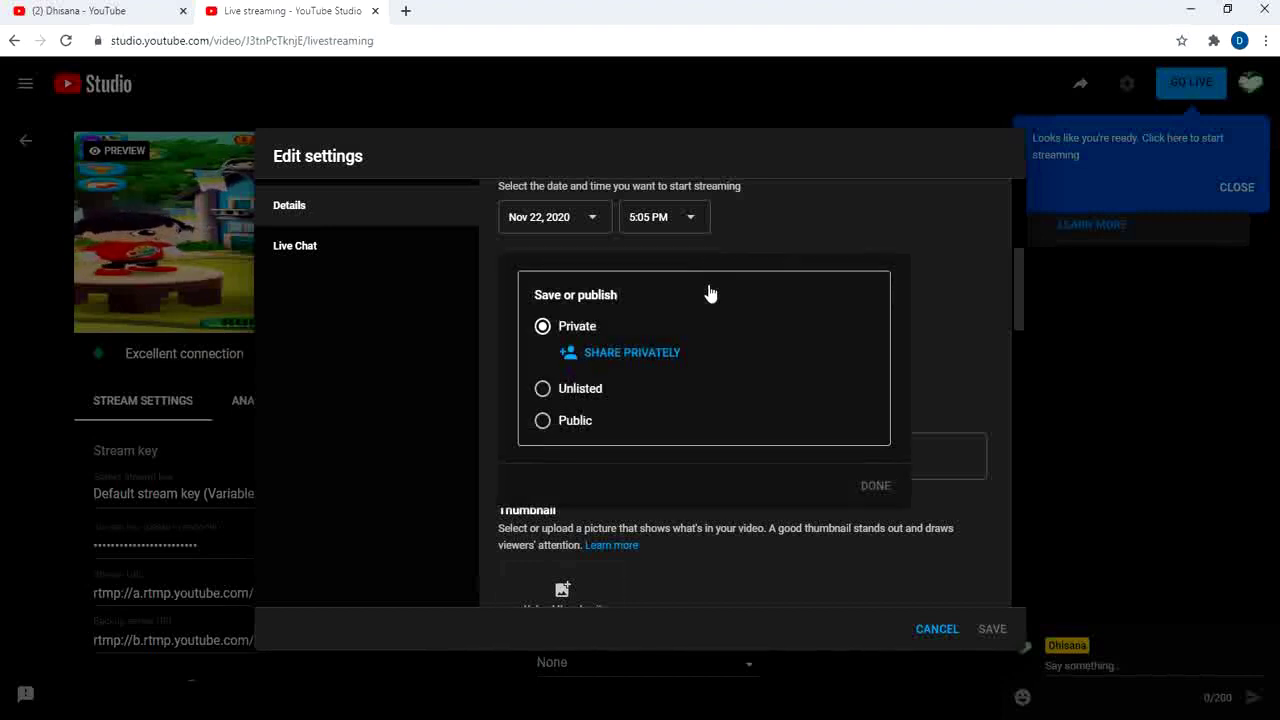
{"action": "left_click", "coordinate": [842, 213]}
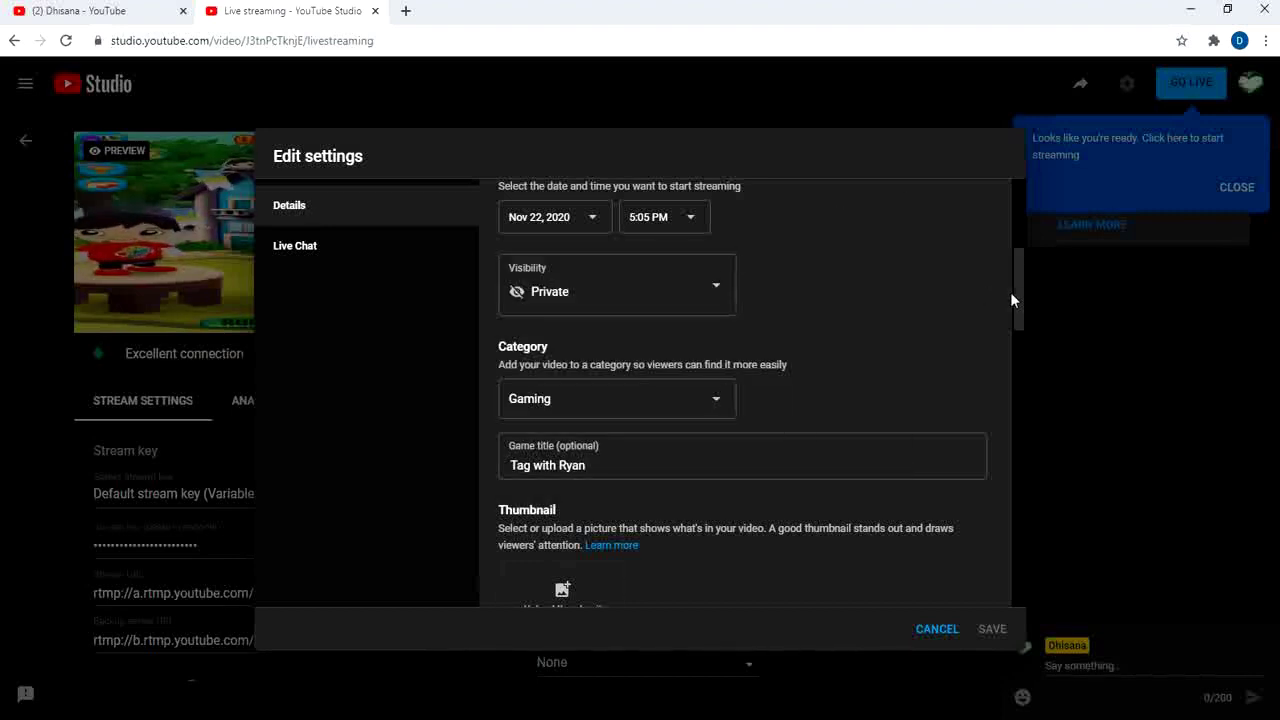
{"action": "left_click_drag", "start_coordinate": [1014, 294], "coordinate": [1032, 346]}
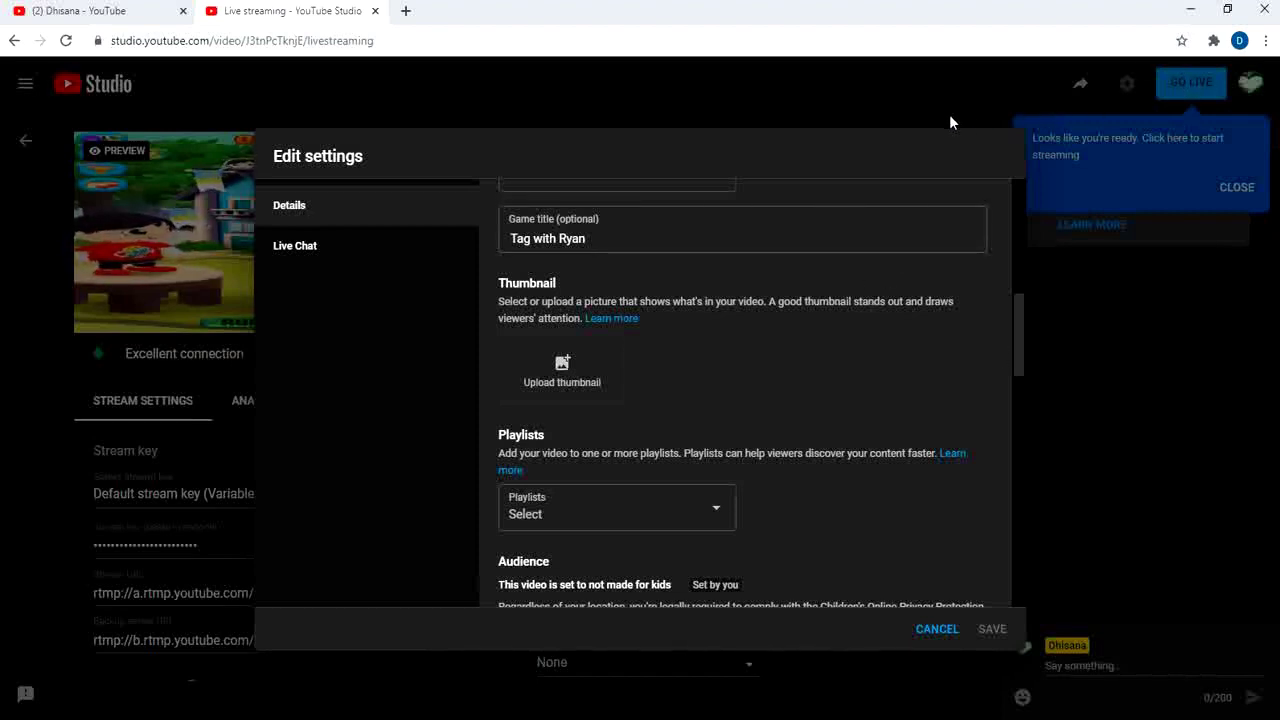
{"action": "left_click", "coordinate": [935, 631]}
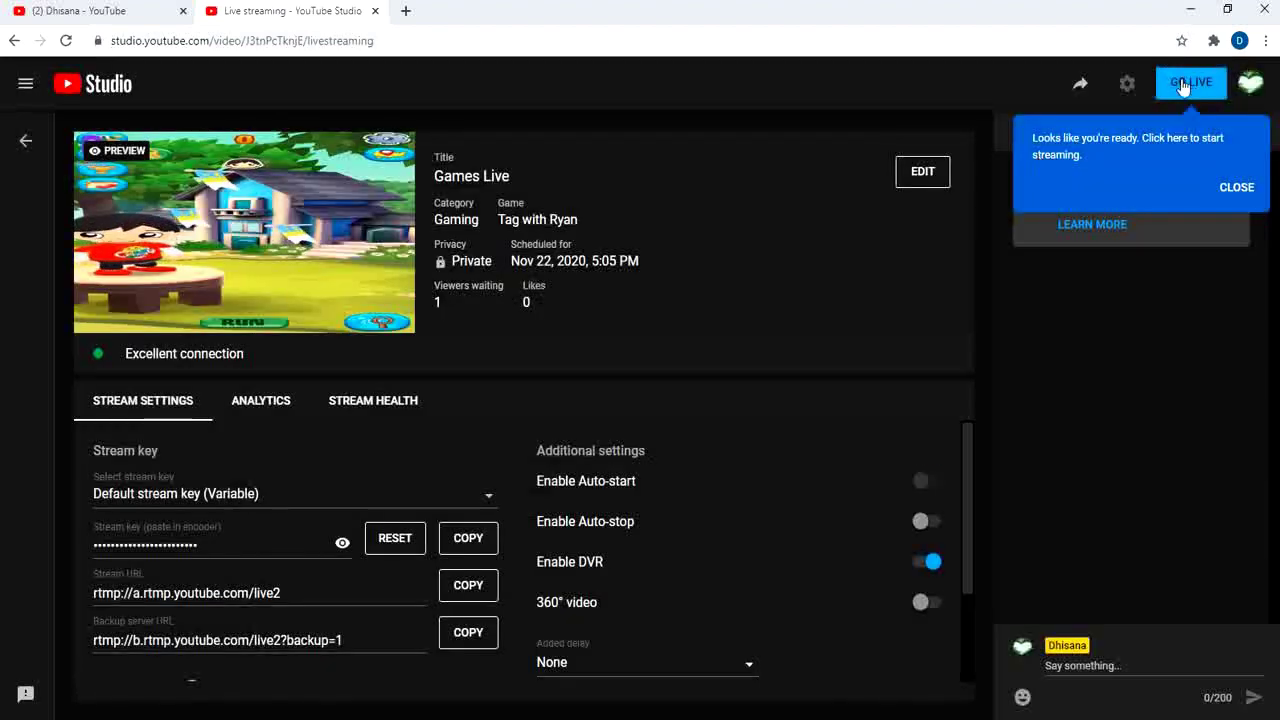
- Take the Games Live stream live, and briefly unmute its preview to check the sound before muting it again
{"action": "left_click", "coordinate": [1182, 86]}
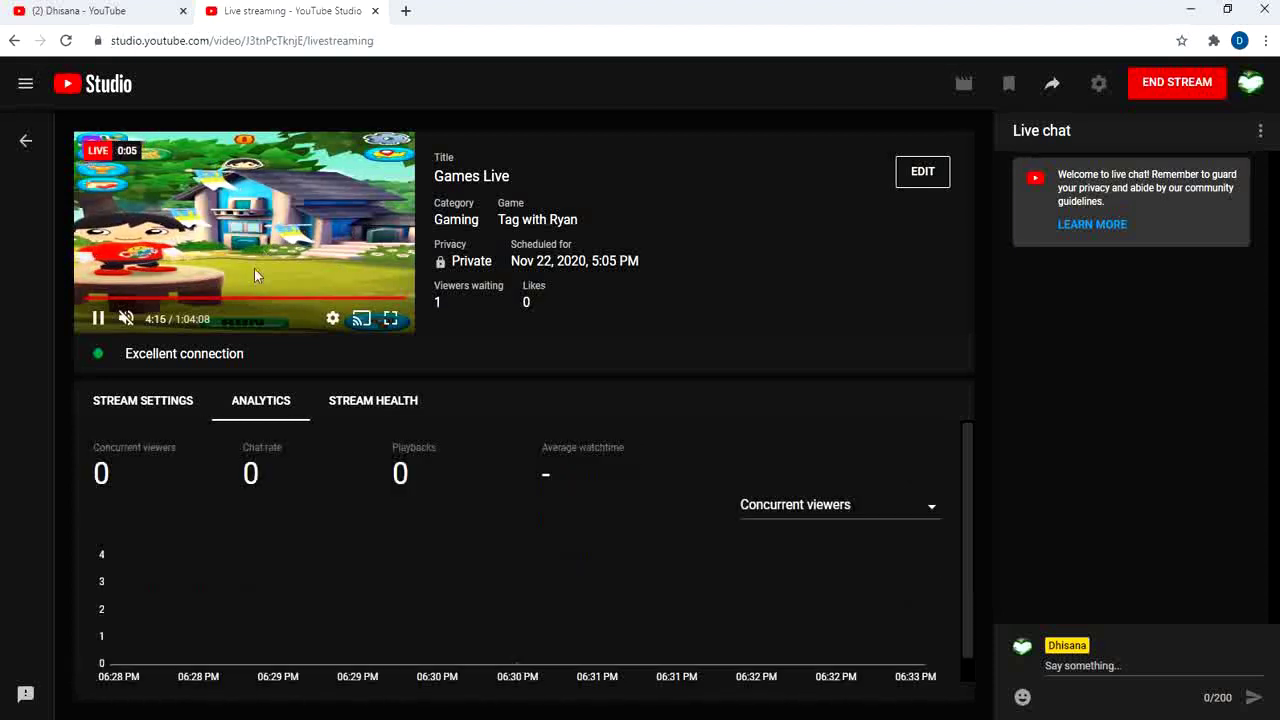
{"action": "left_click", "coordinate": [125, 318]}
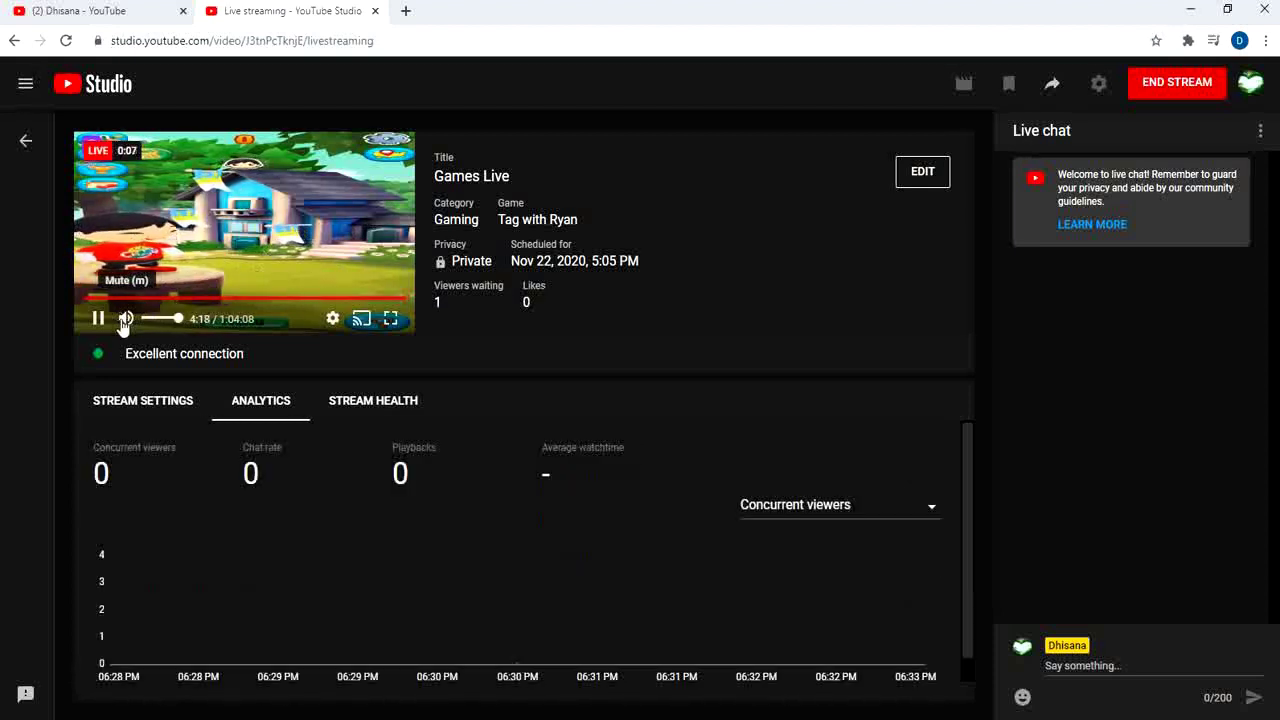
{"action": "left_click", "coordinate": [125, 318]}
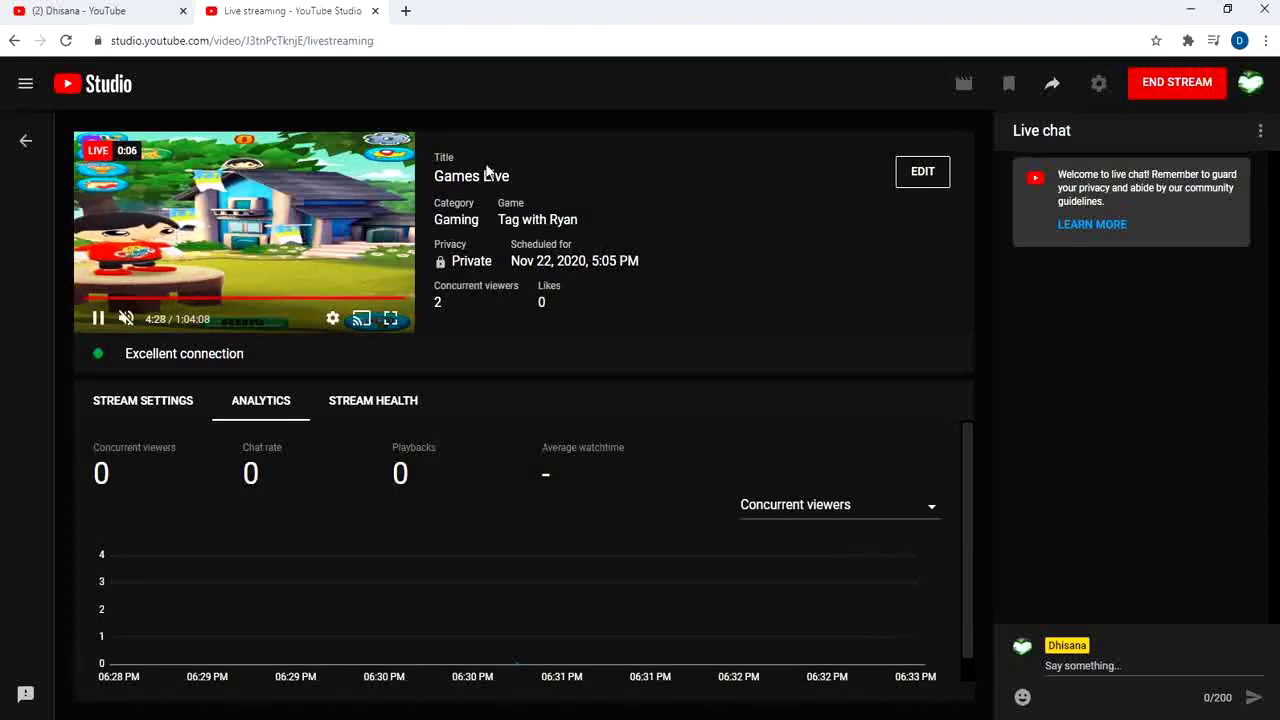
- Open the Games Live stream's settings for editing and set its visibility to Public
{"action": "left_click", "coordinate": [925, 174]}
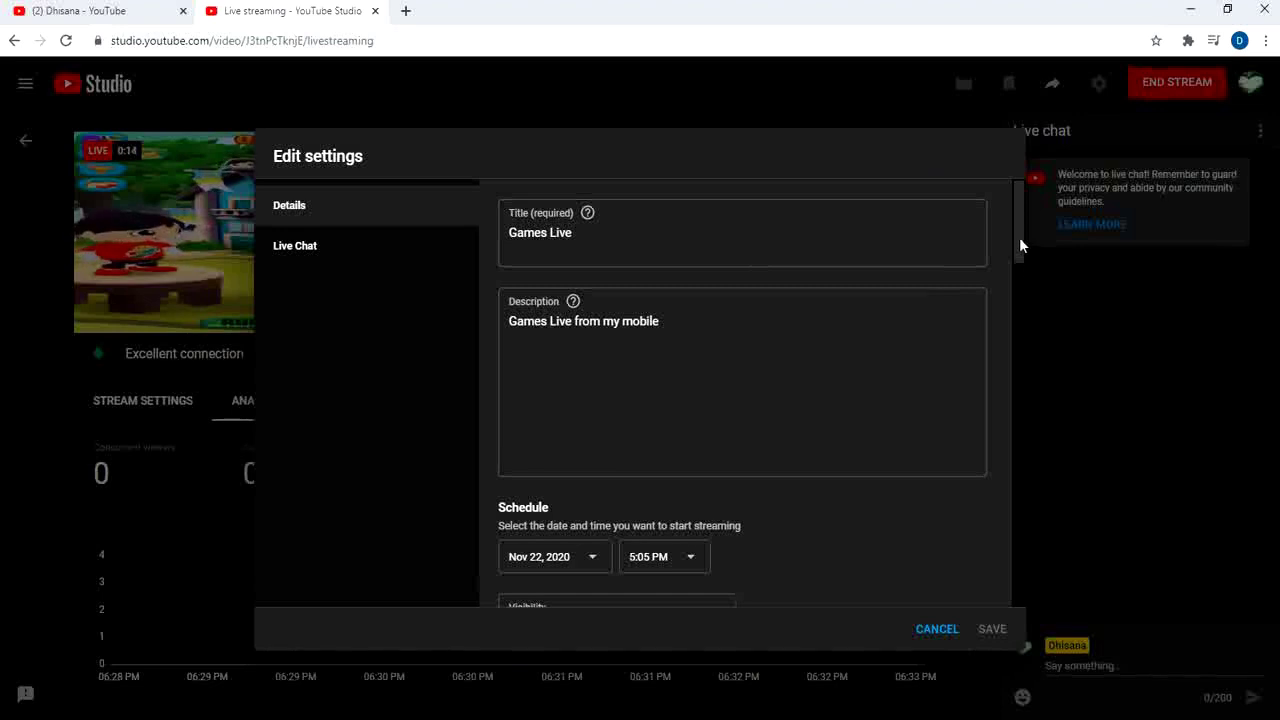
{"action": "left_click_drag", "start_coordinate": [1019, 240], "coordinate": [1030, 302]}
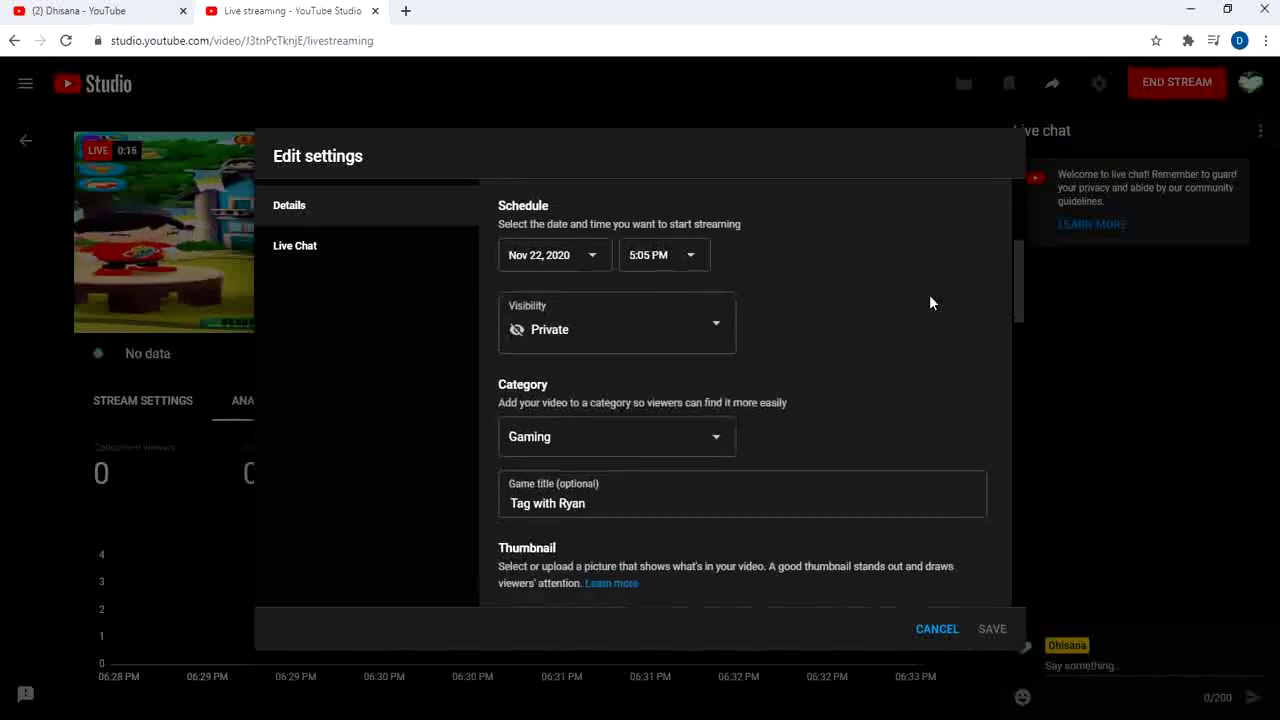
{"action": "left_click", "coordinate": [712, 332]}
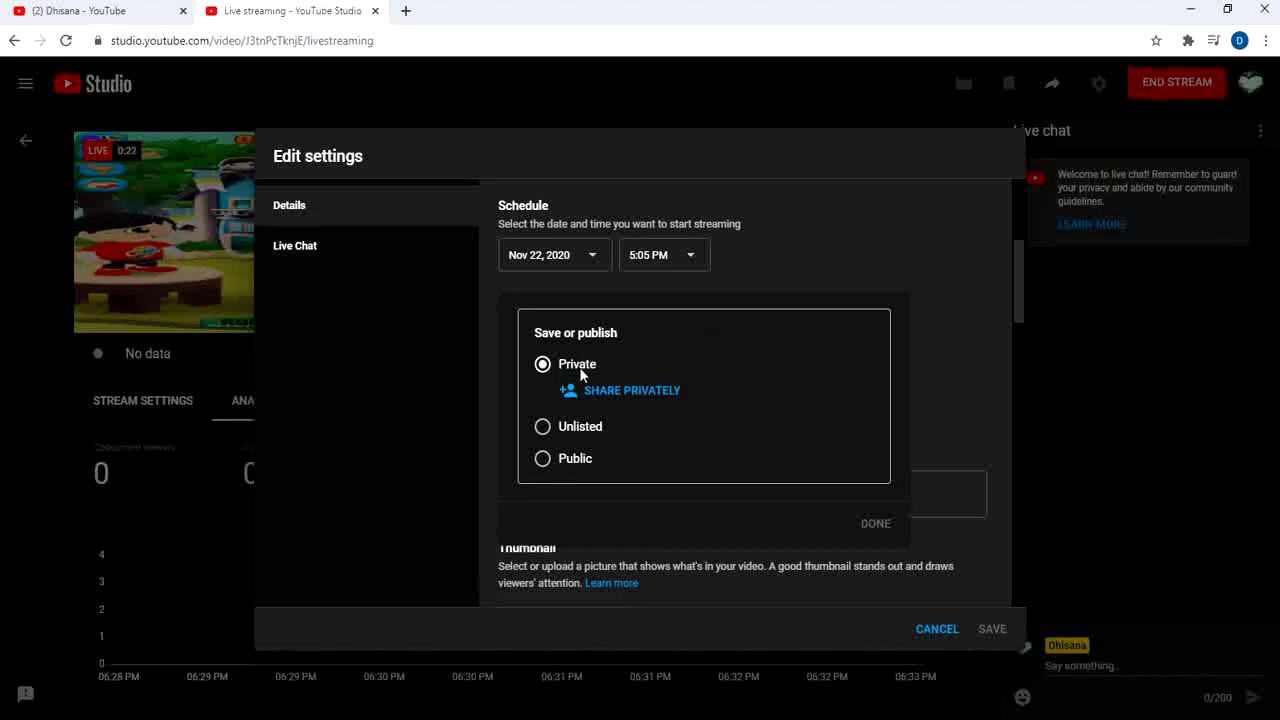
{"action": "left_click", "coordinate": [542, 460]}
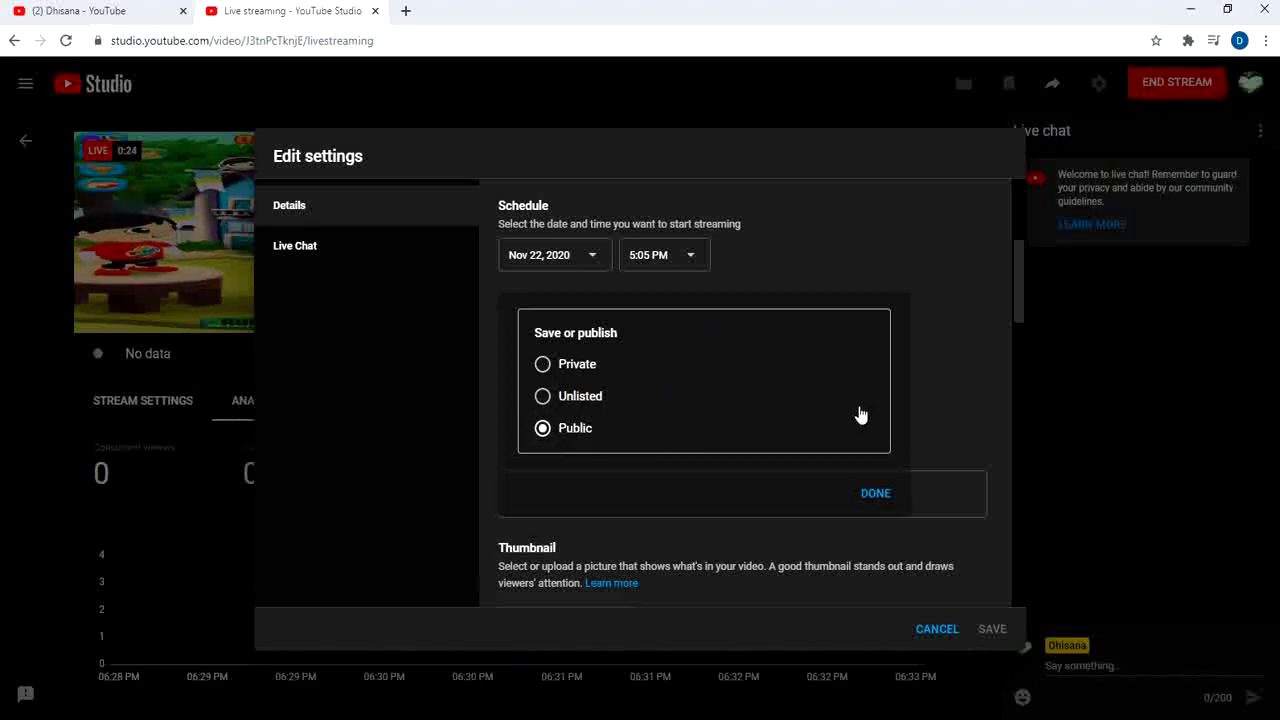
{"action": "left_click", "coordinate": [882, 500]}
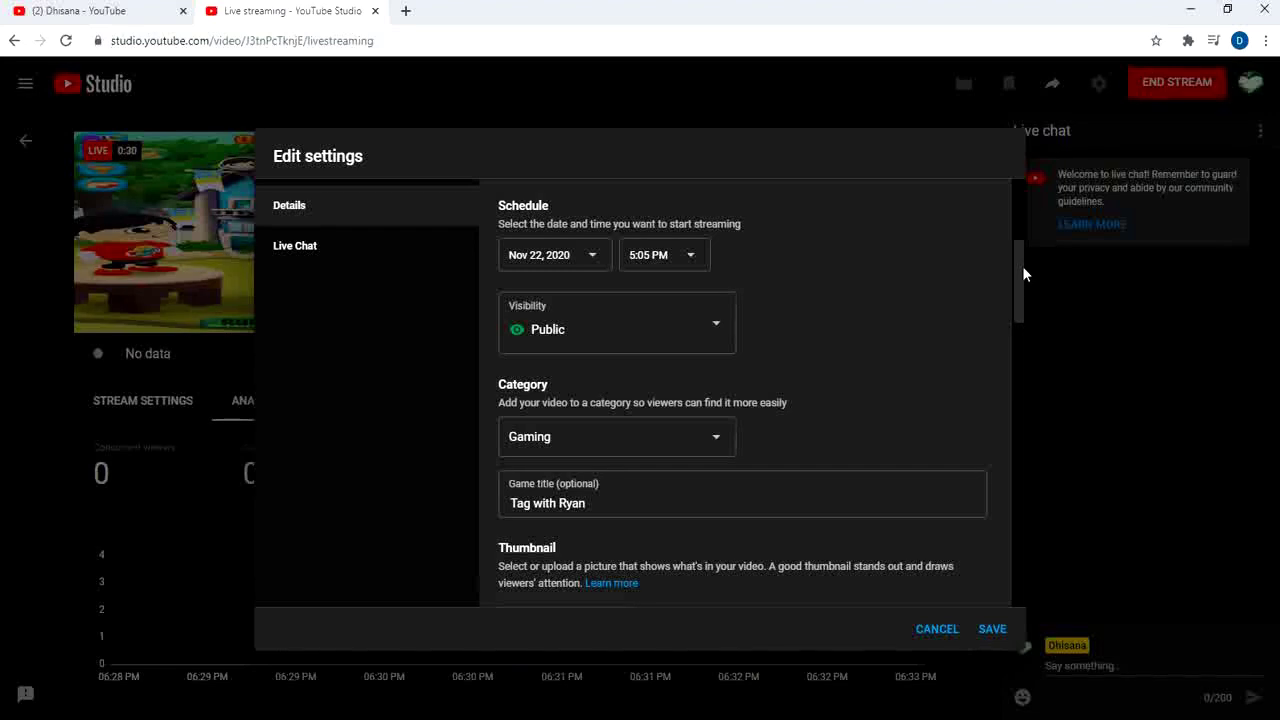
- Enter "tag with ryan" as a tag in the stream's details
{"action": "left_click_drag", "start_coordinate": [1022, 266], "coordinate": [1038, 464]}
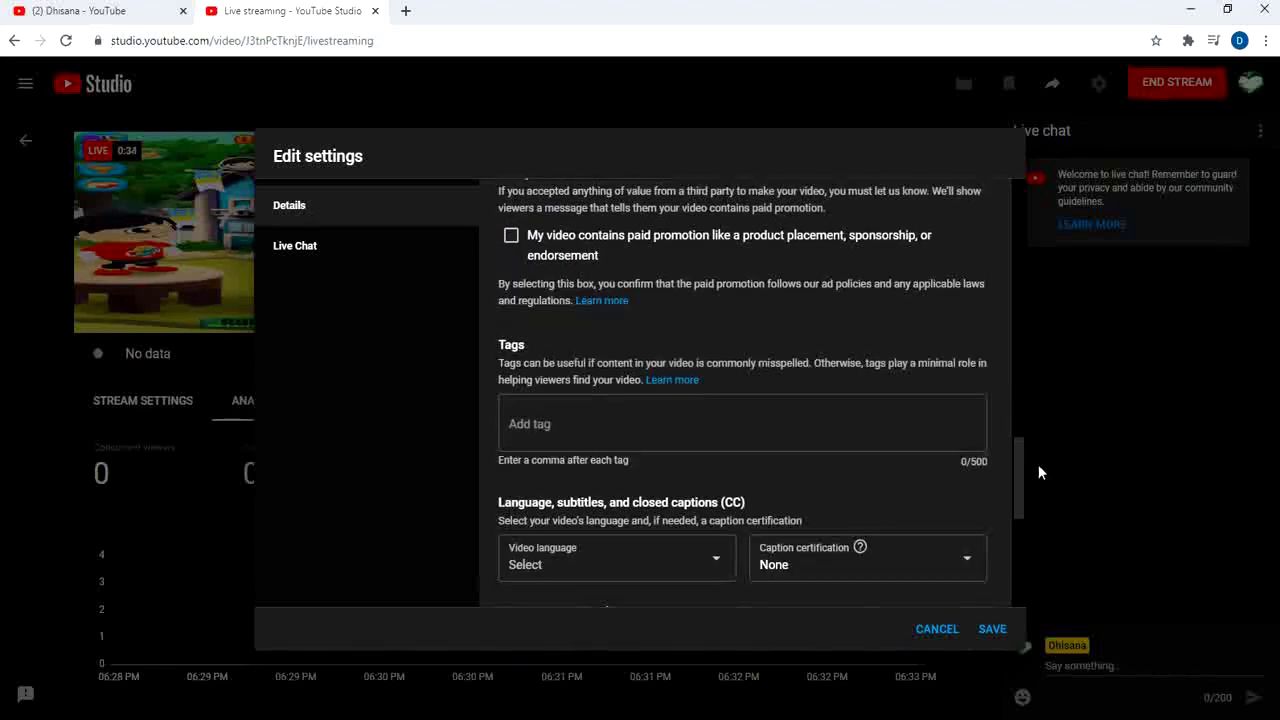
{"action": "left_click", "coordinate": [571, 420]}
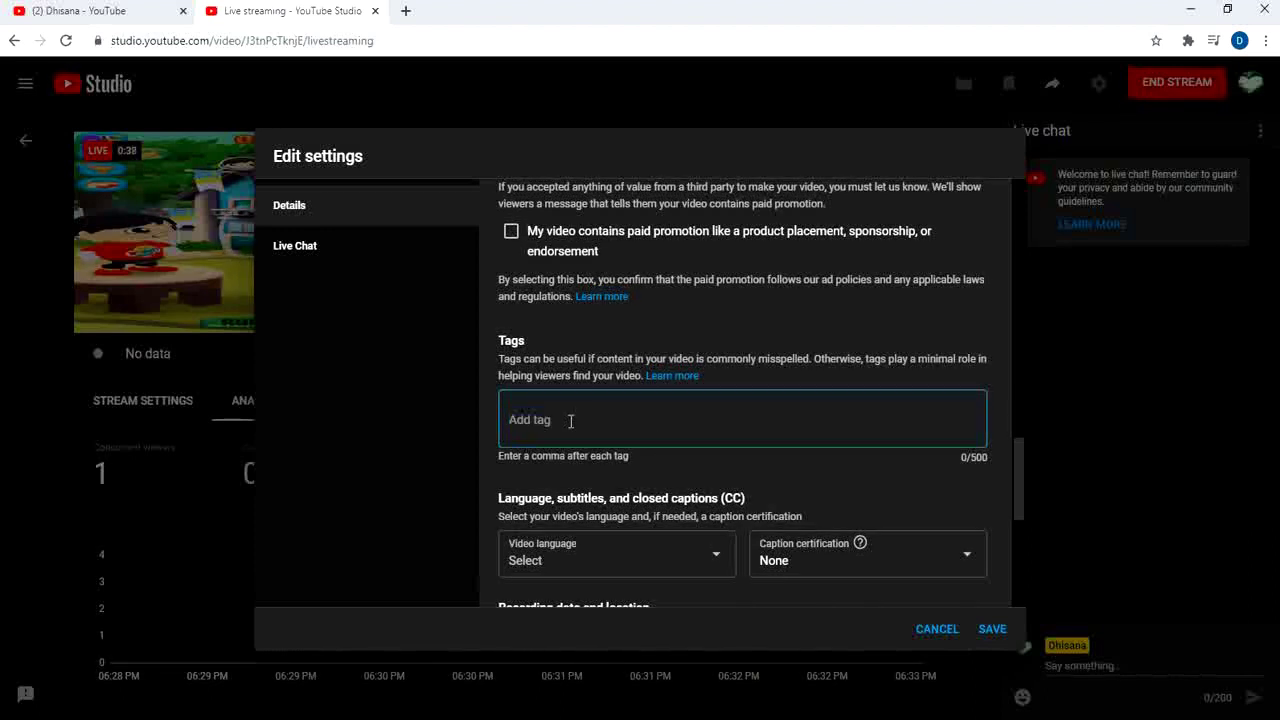
{"action": "type", "text": "tag"}
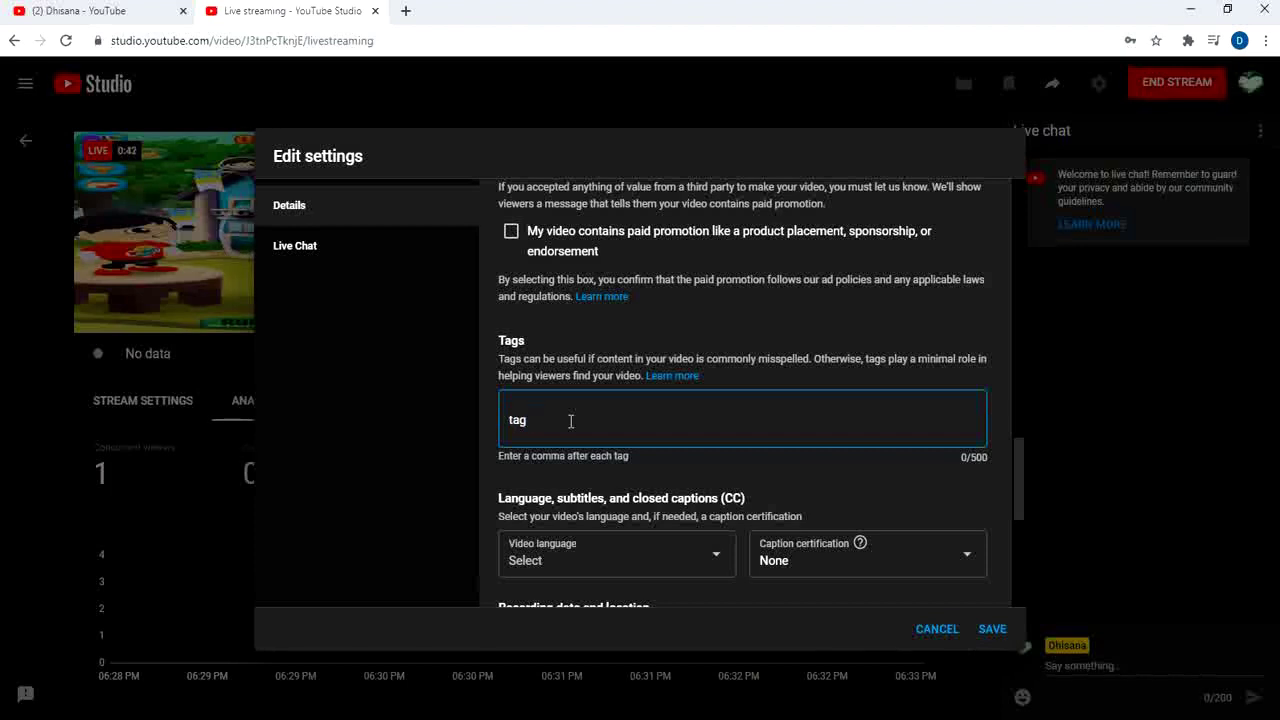
{"action": "type", "text": " with ryan"}
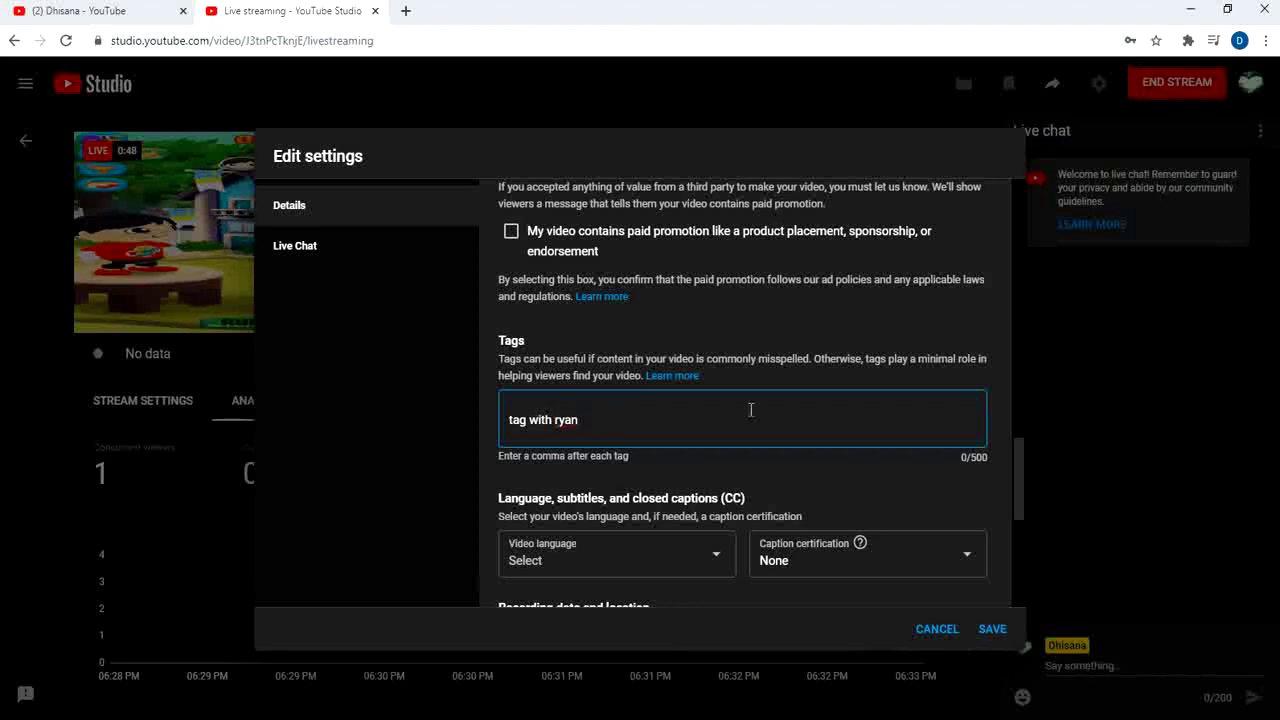
- Review the comment visibility choices and cancel the edits to the stream settings
{"action": "left_click_drag", "start_coordinate": [1021, 474], "coordinate": [1016, 566]}
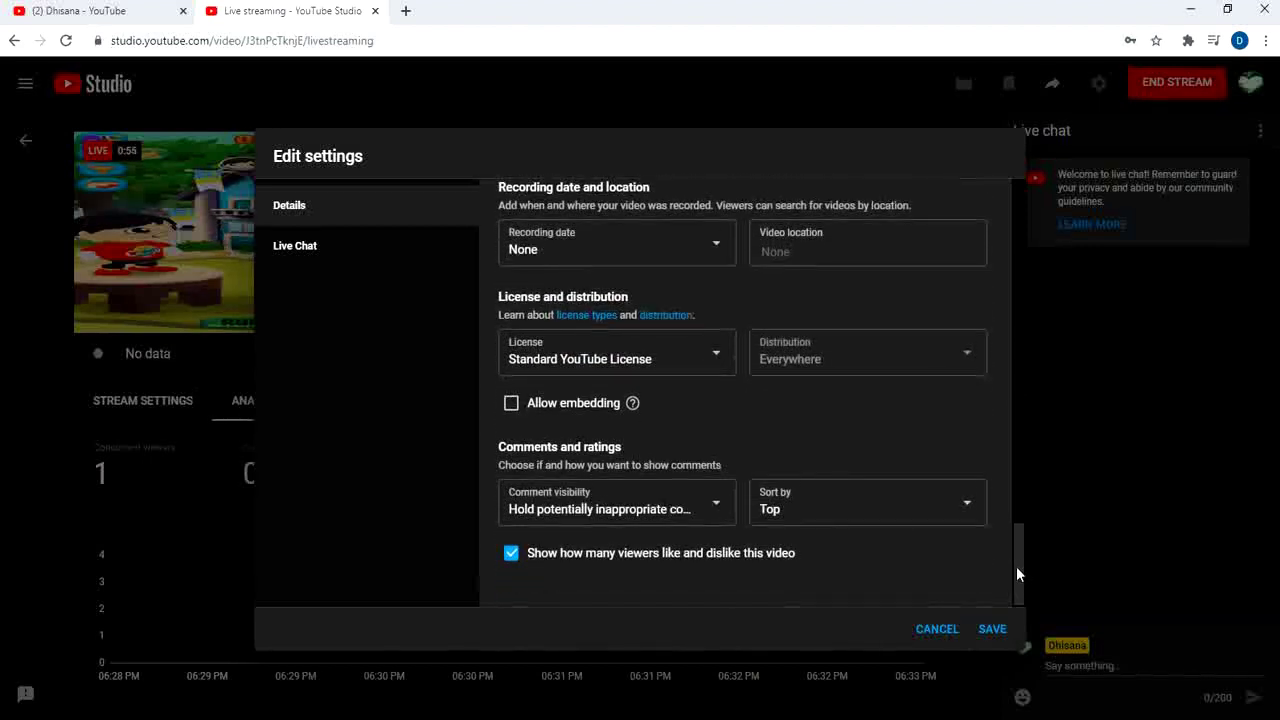
{"action": "left_click", "coordinate": [718, 509]}
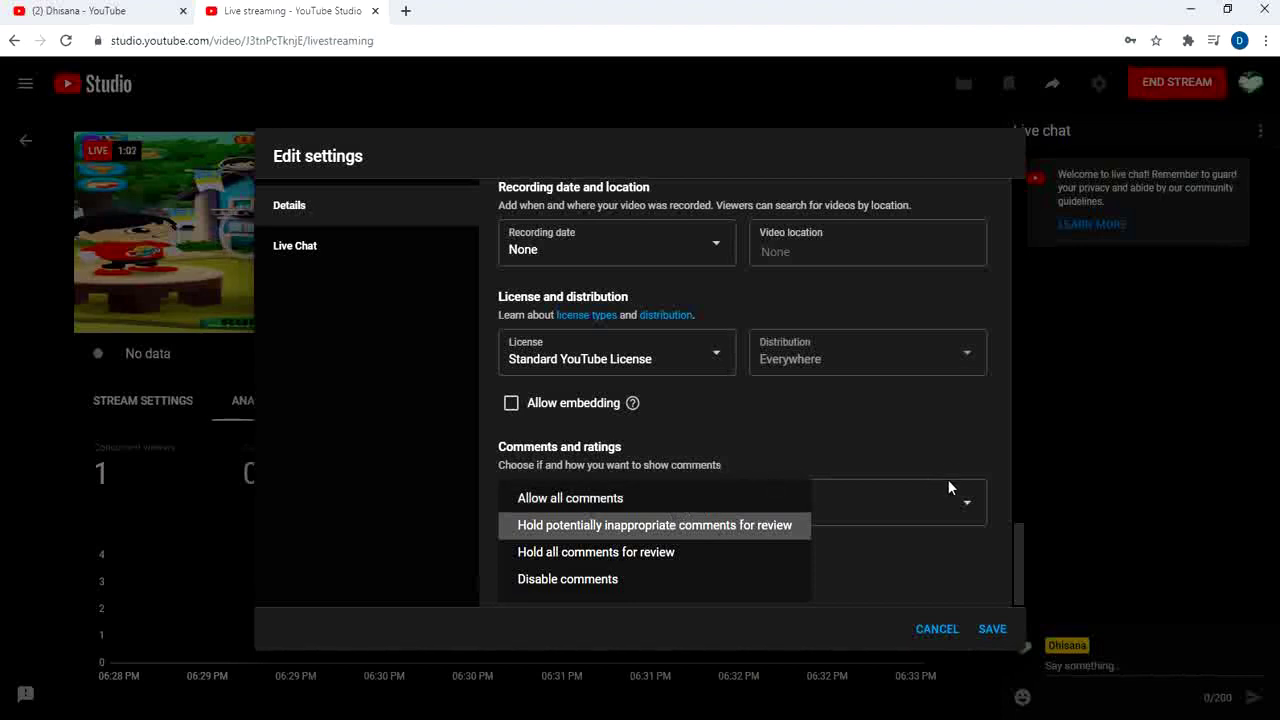
{"action": "left_click", "coordinate": [948, 442]}
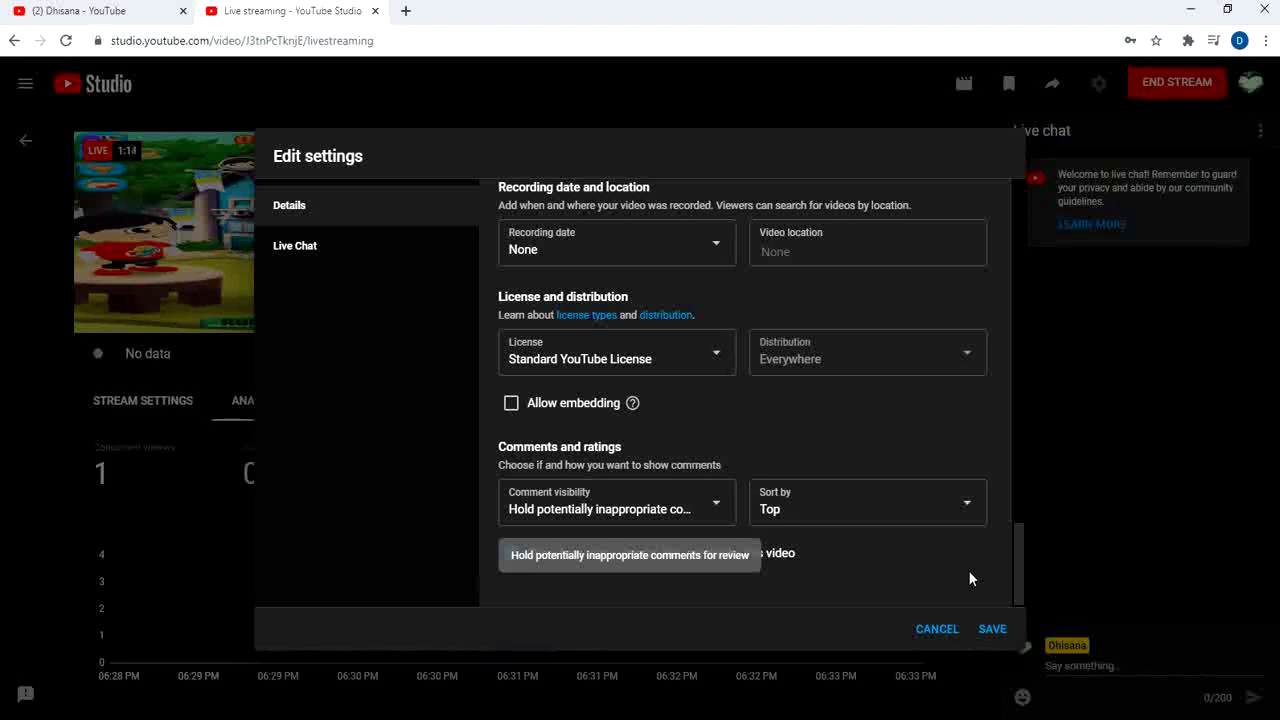
{"action": "left_click", "coordinate": [938, 629]}
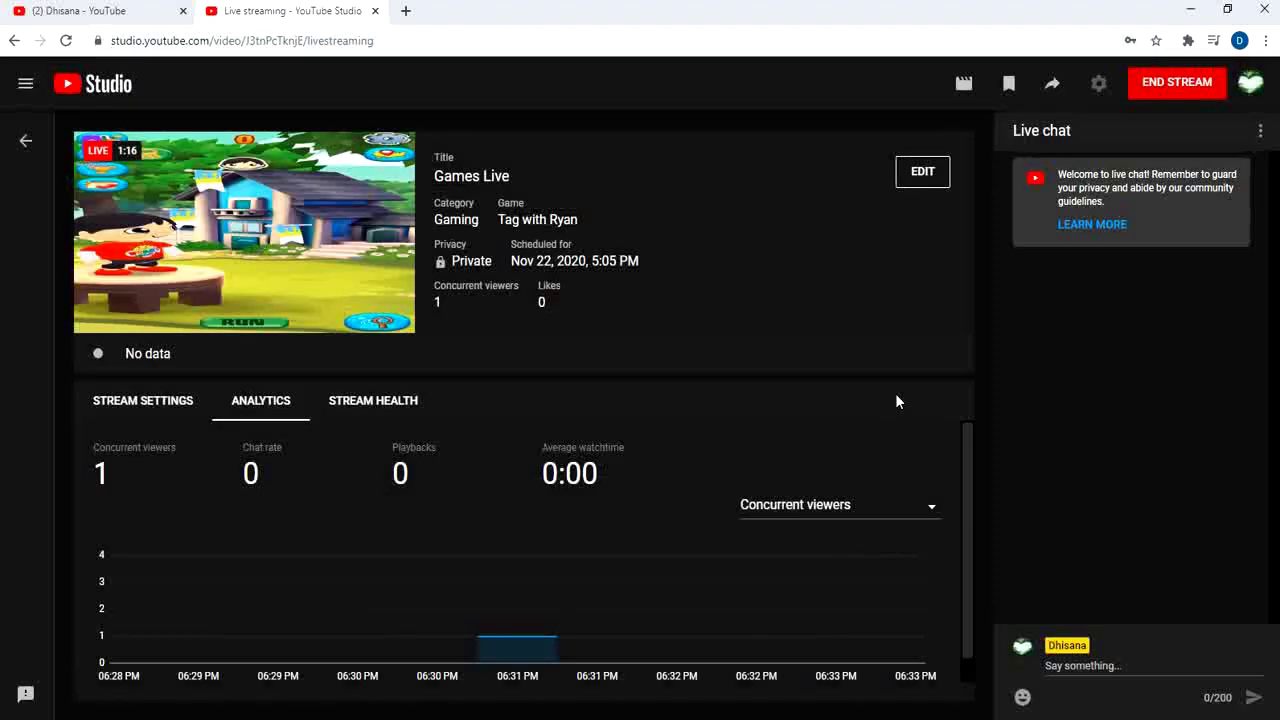